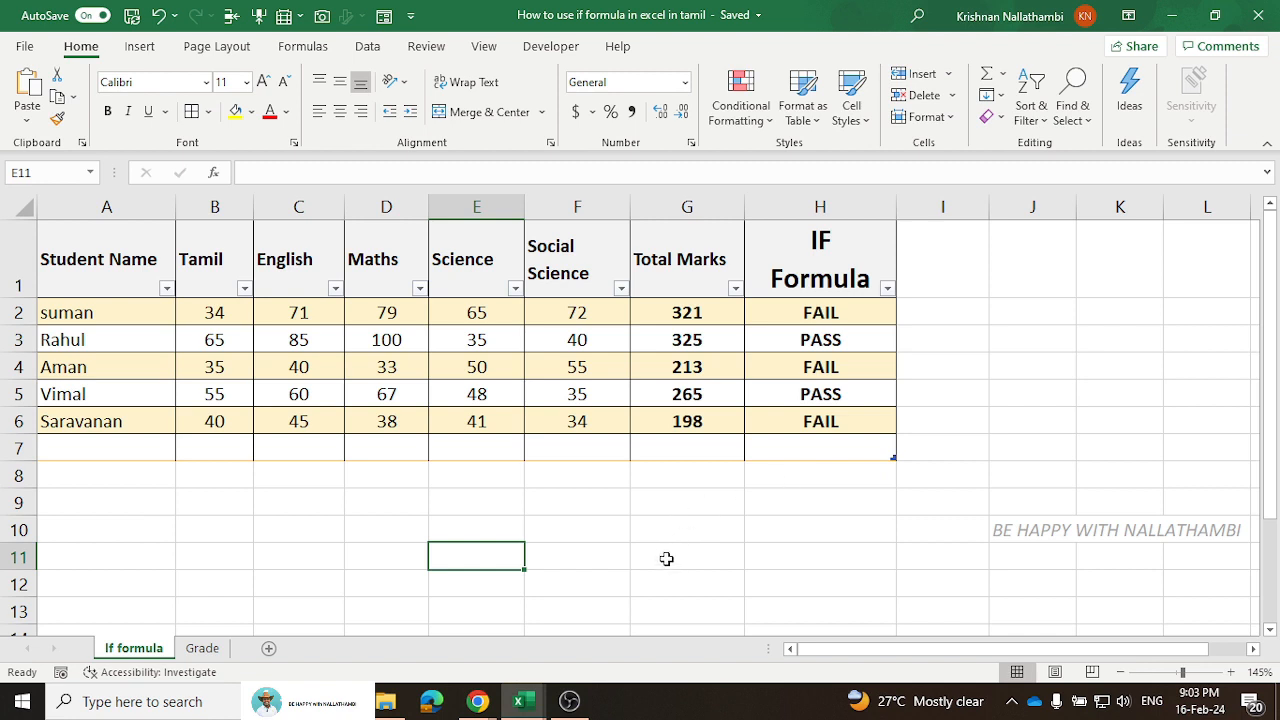
On the Grade sheet, sum each student's Tamil through Social Science marks in Total Marks from G3, and clear the extra total in G8
click(200, 648)
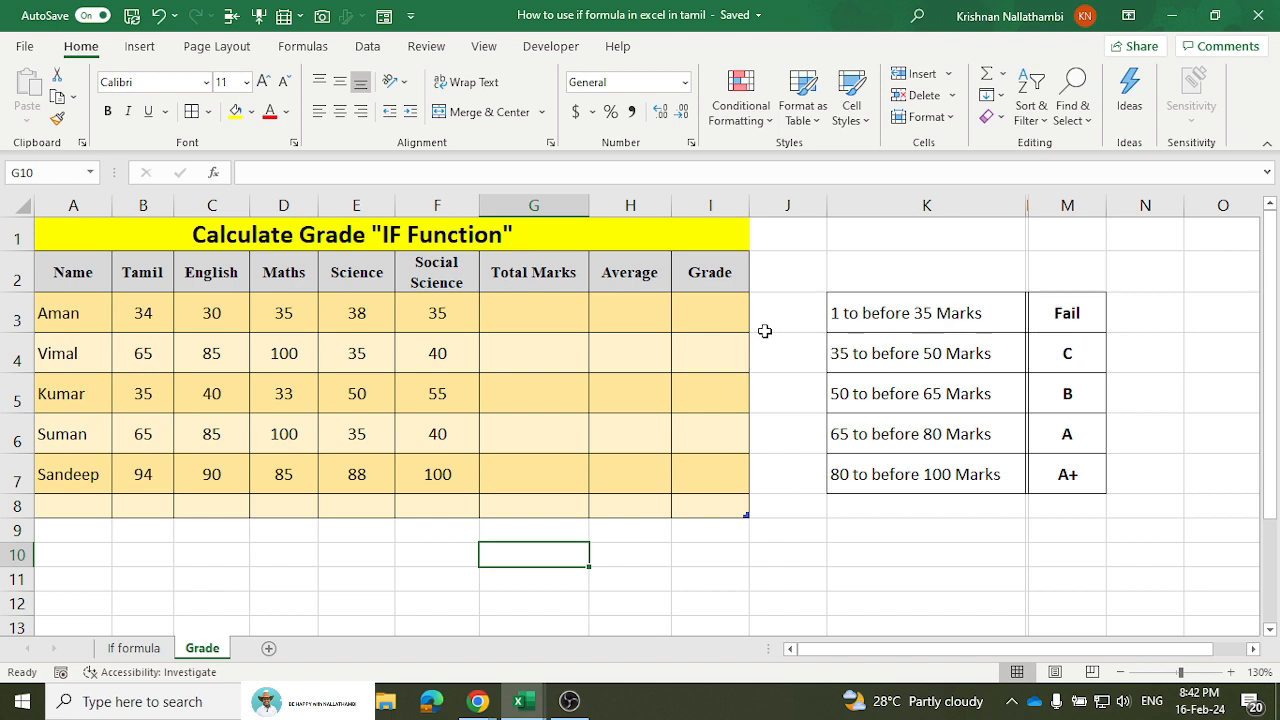
click(553, 314)
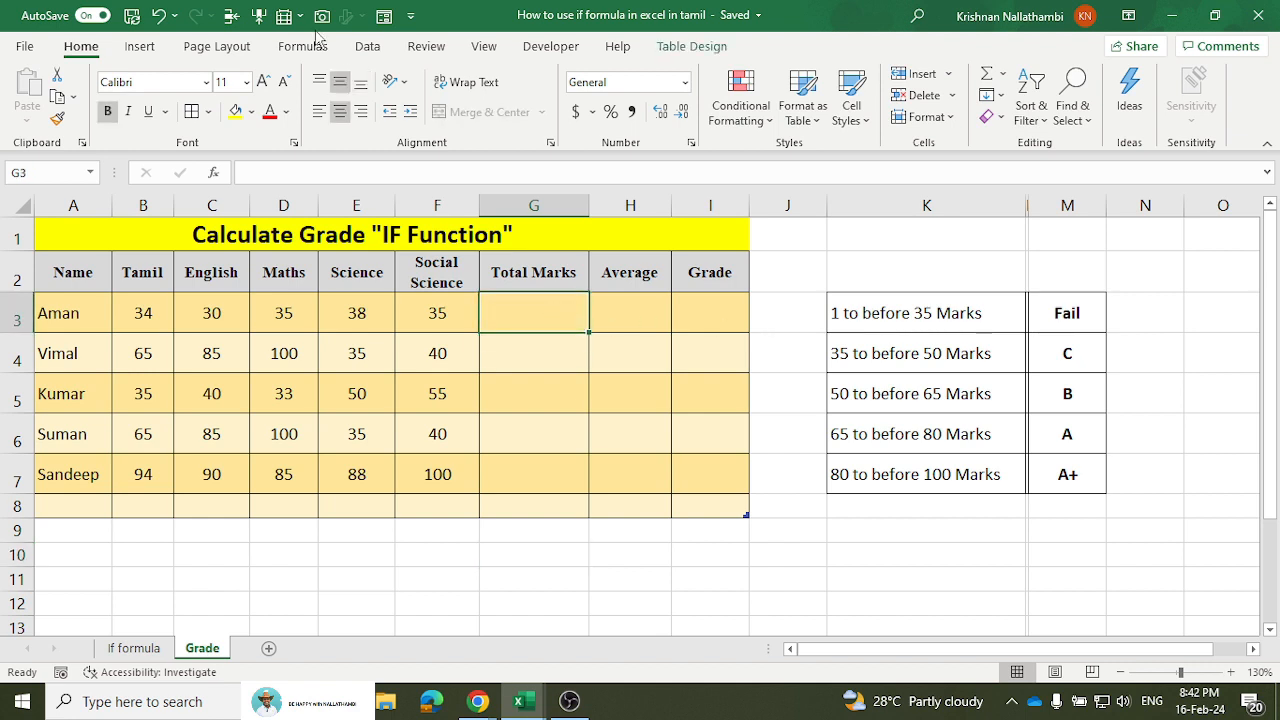
click(987, 82)
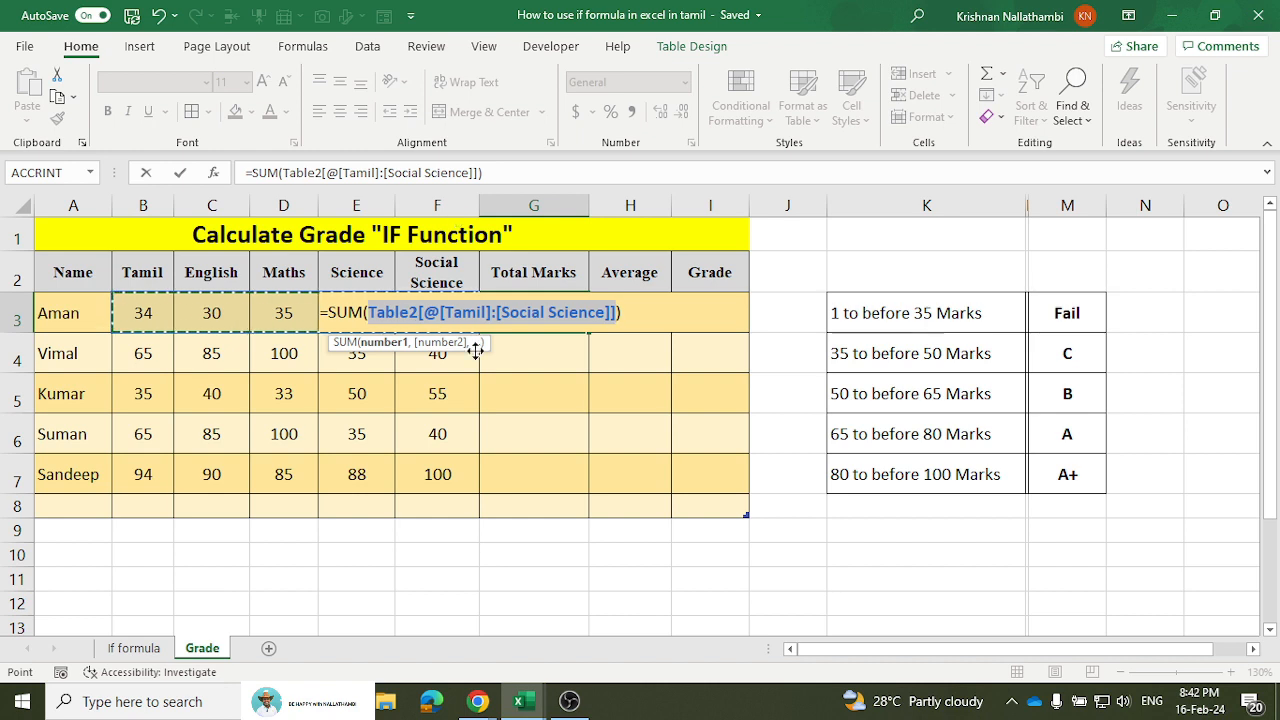
key(Return)
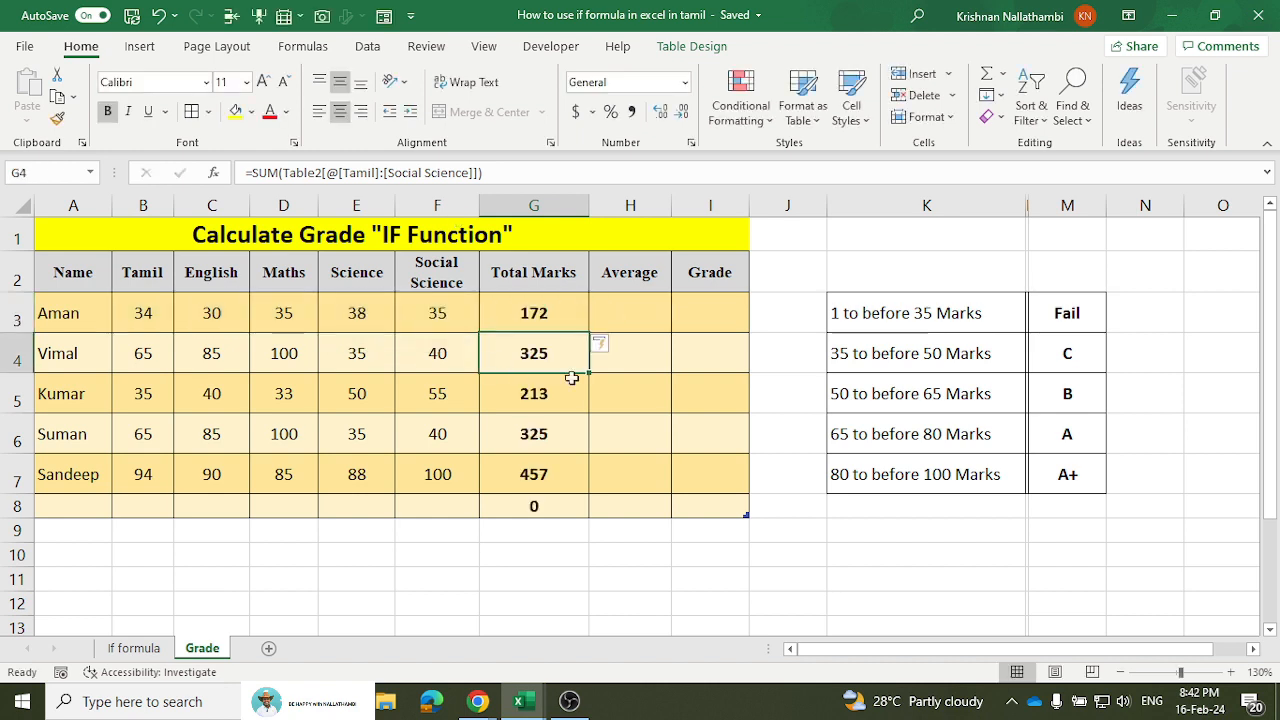
click(539, 507)
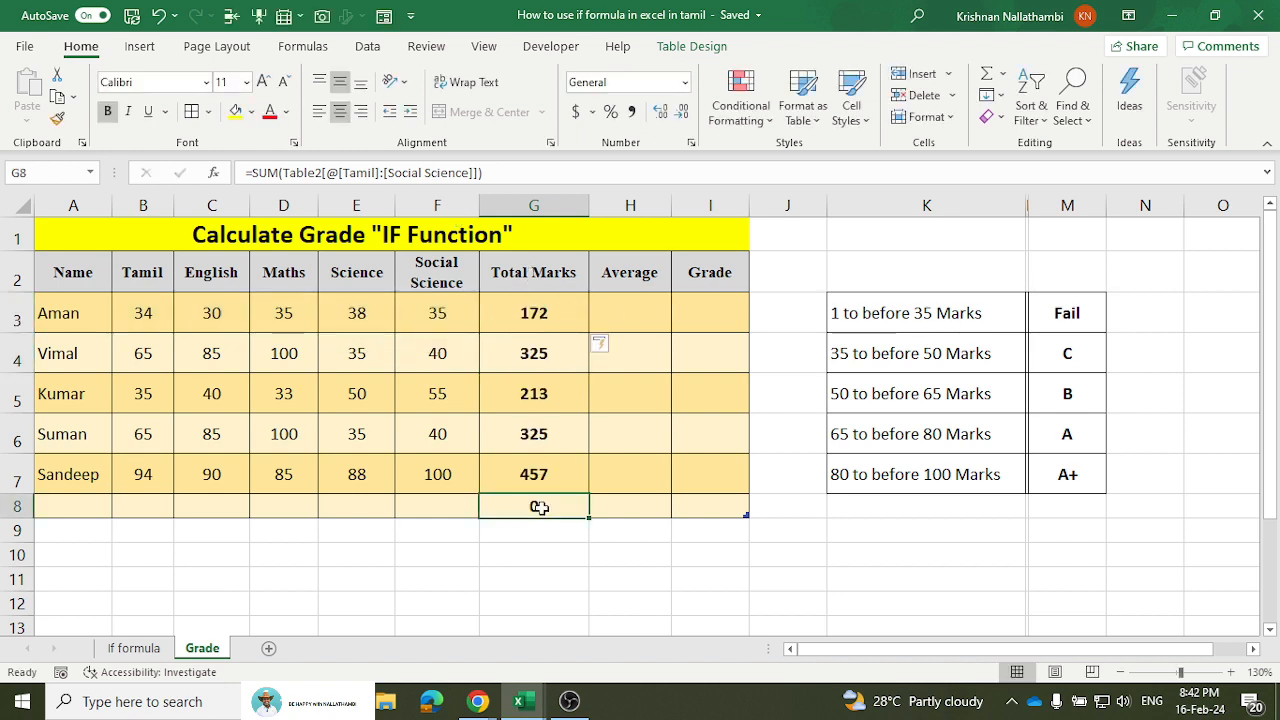
key(Delete)
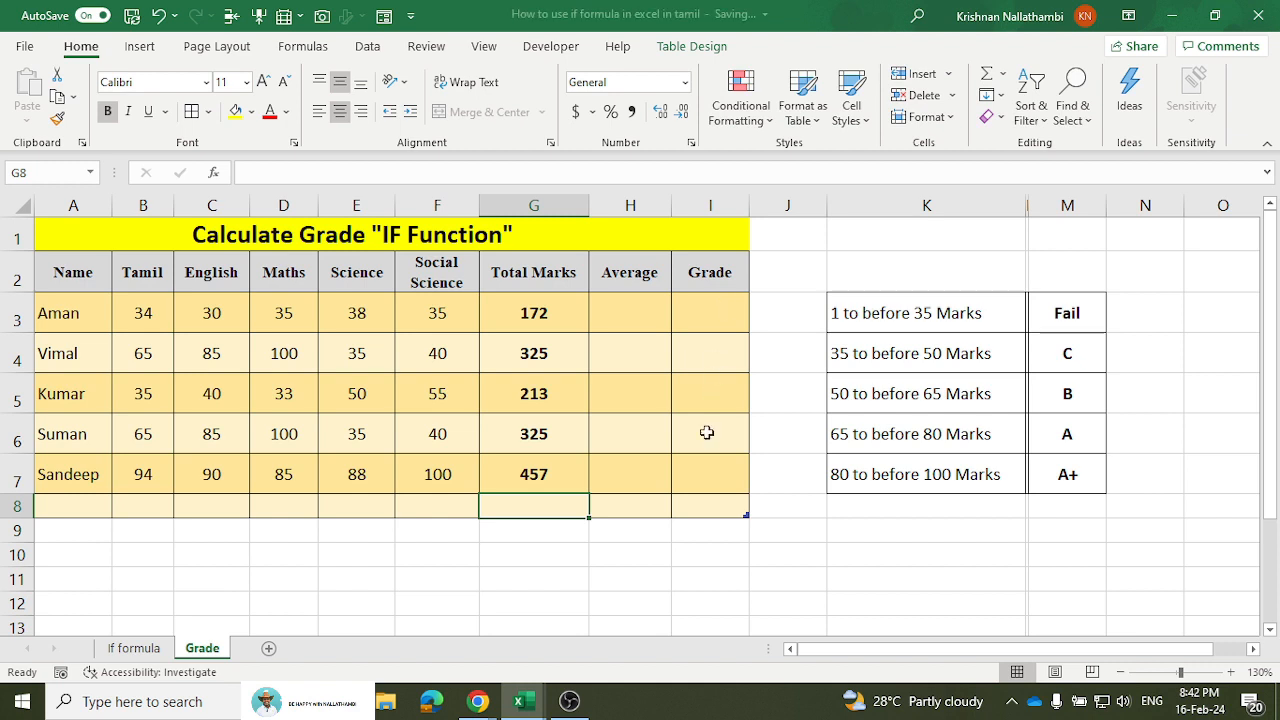
Average the Tamil through Social Science marks with AVERAGE in the Average column from H3, and clear the extra result in H8
click(724, 307)
click(638, 317)
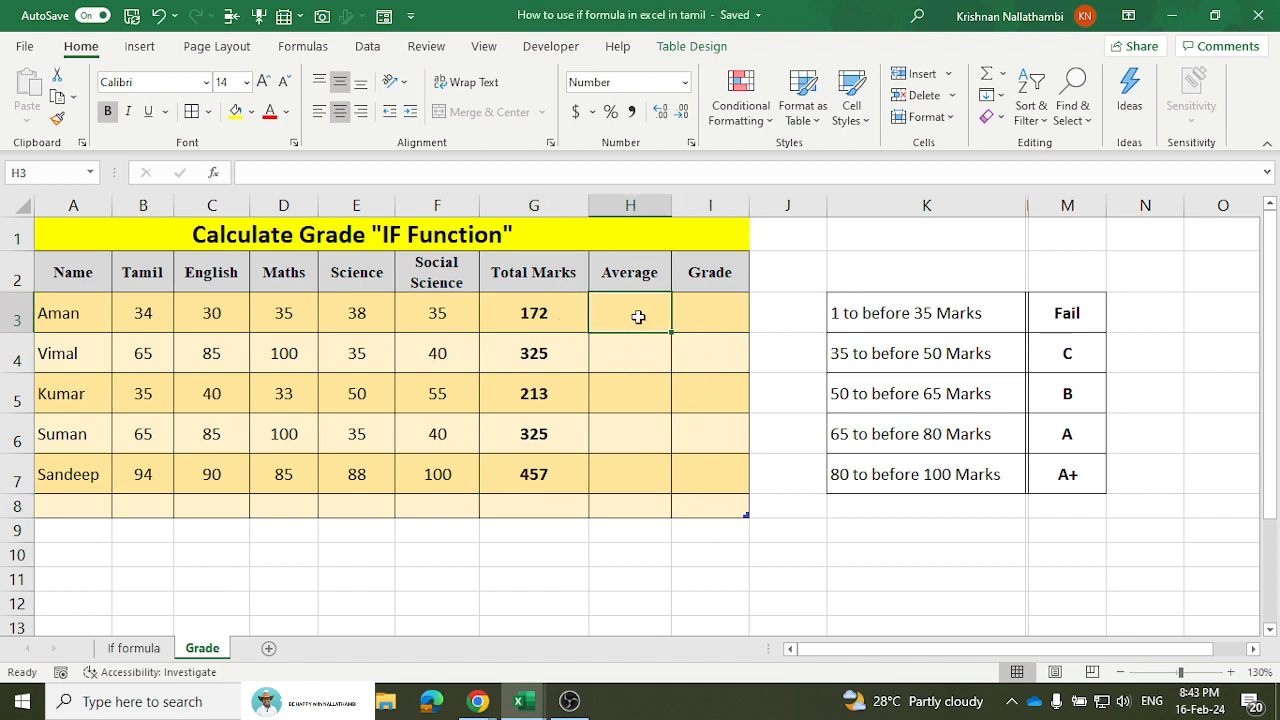
text(=)
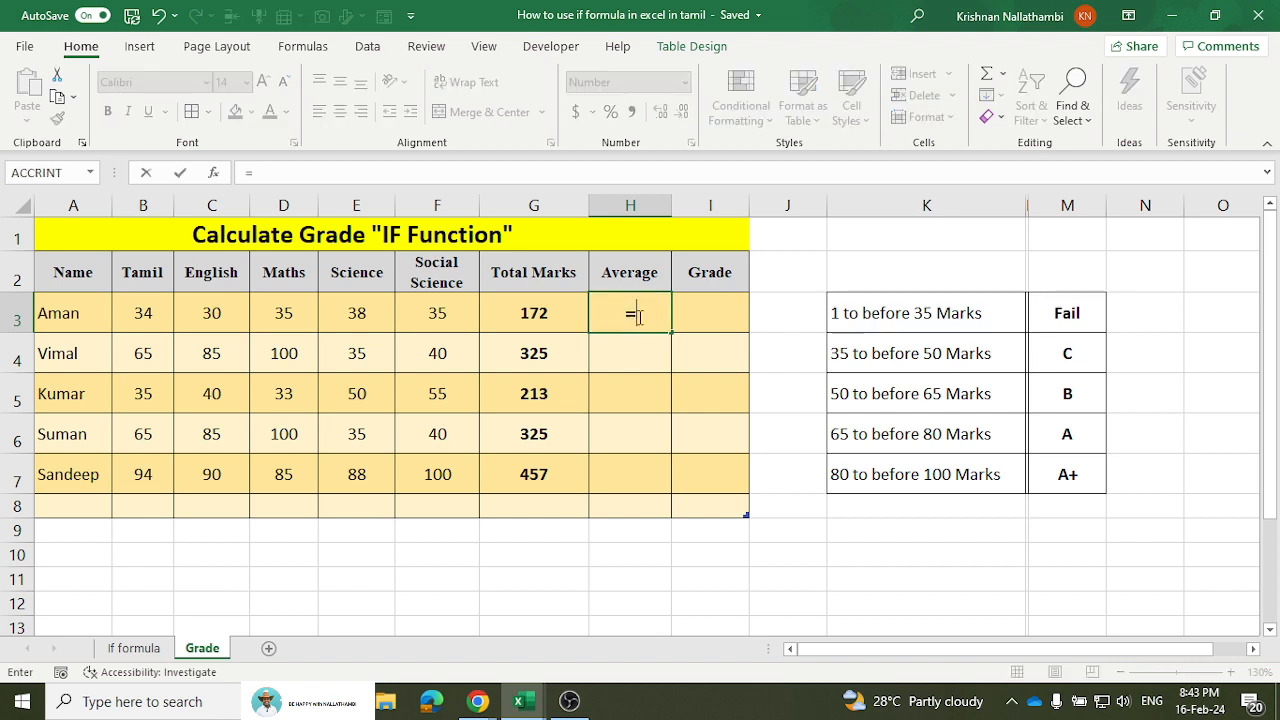
text(AVE)
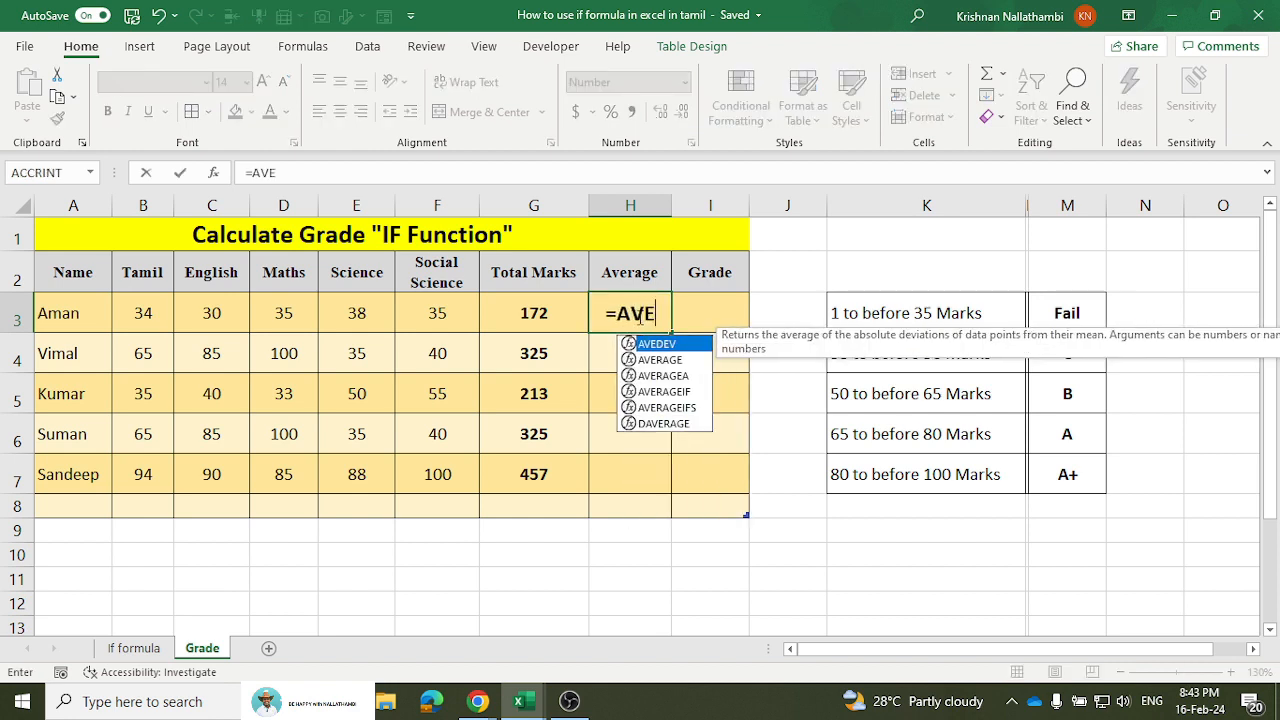
double_click(664, 360)
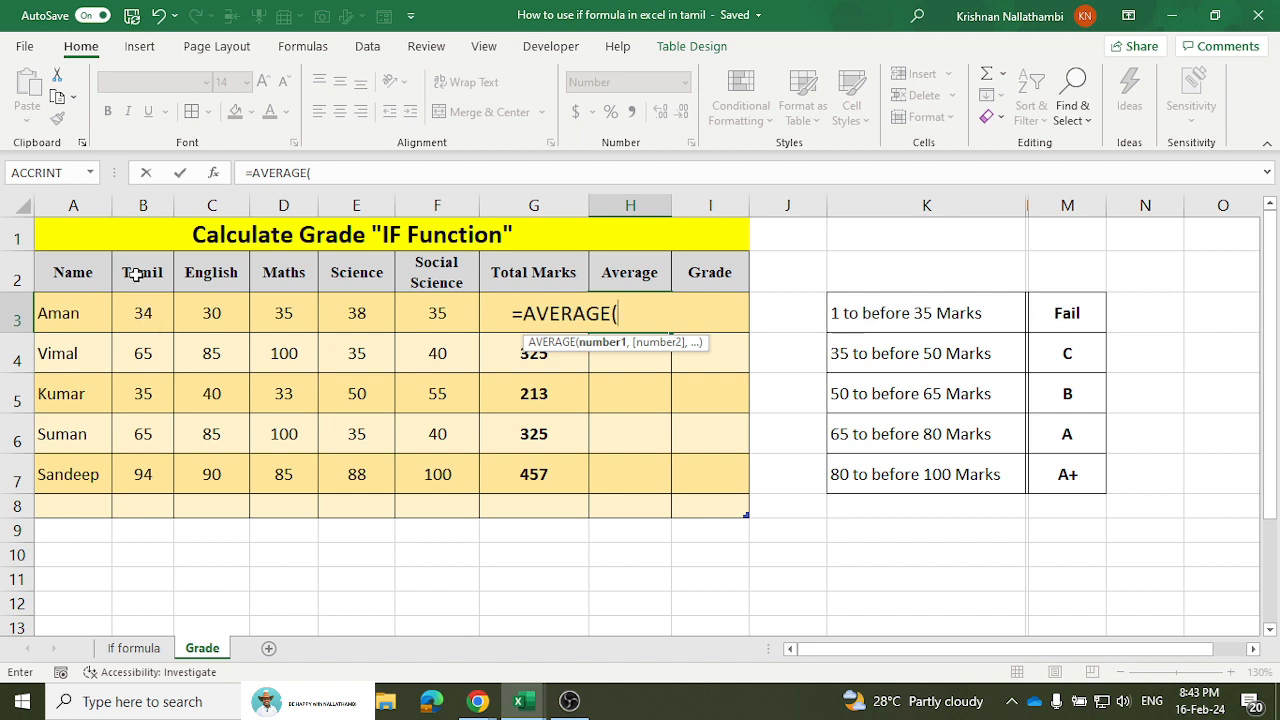
drag(140, 316, 417, 302)
text())
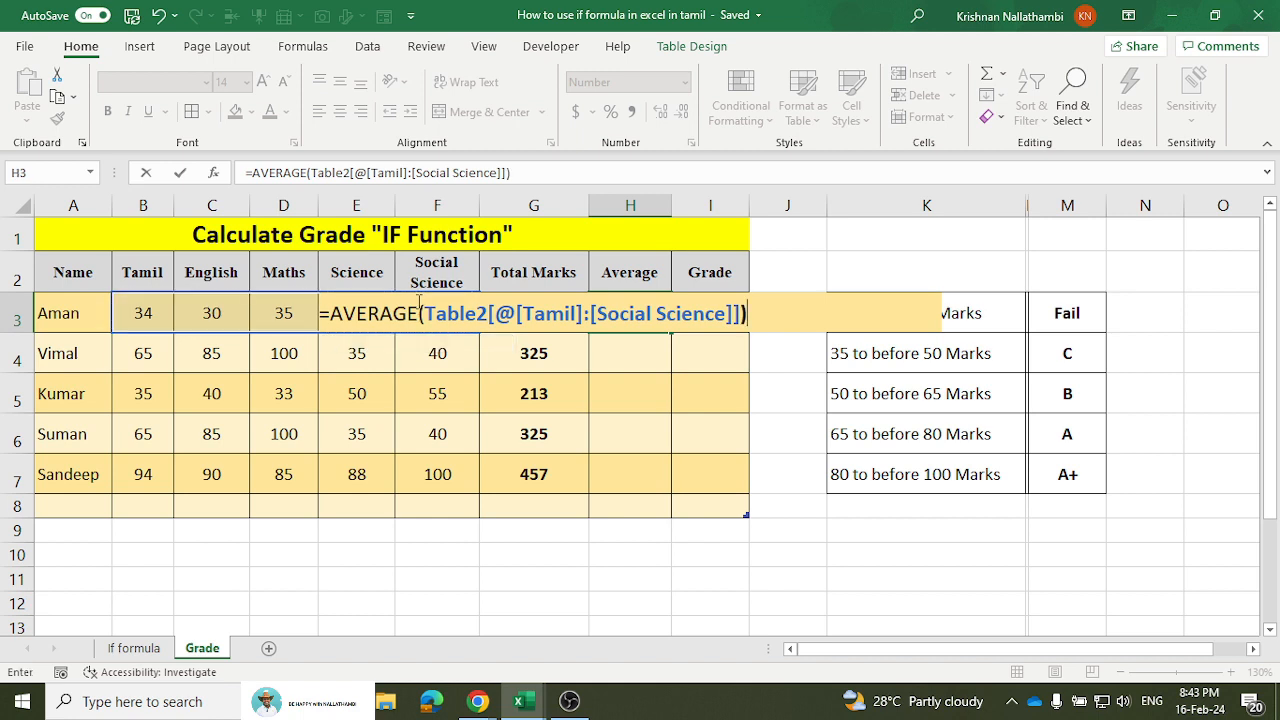
key(Return)
key(Delete)
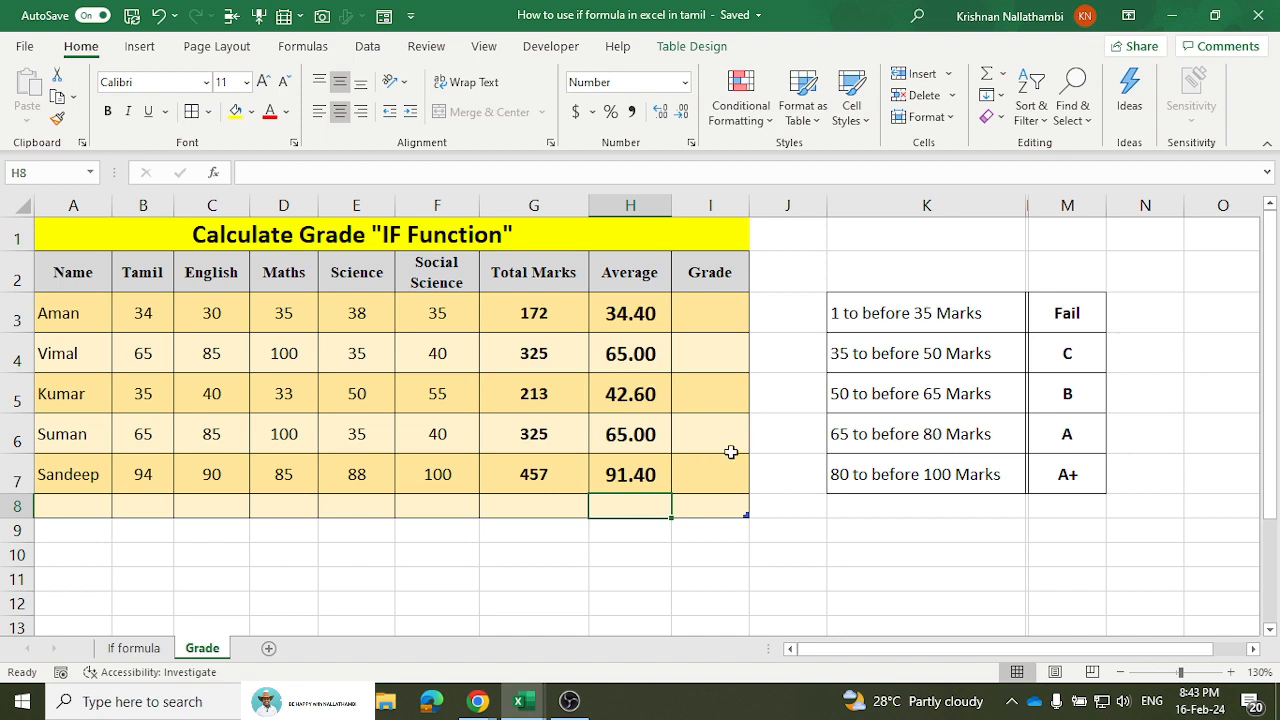
Widen the Grade column and begin an IF formula in I3 with the logical test H3>=80
click(704, 312)
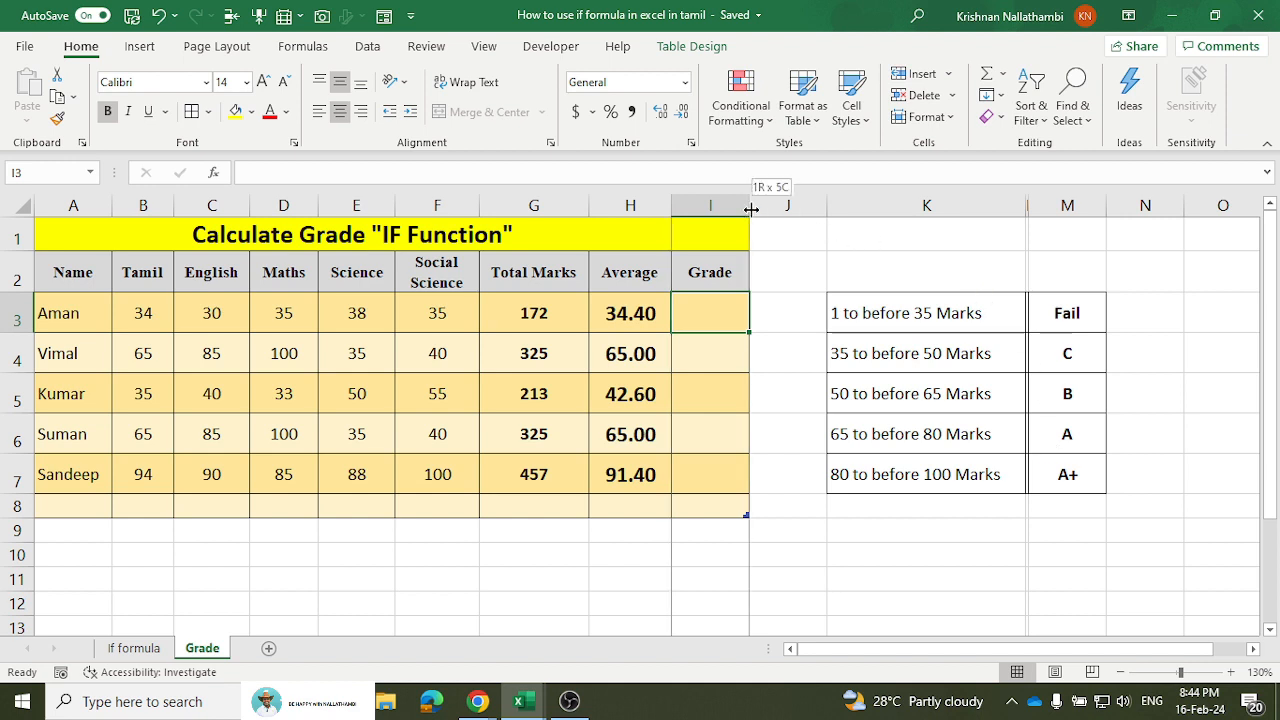
drag(755, 215, 808, 211)
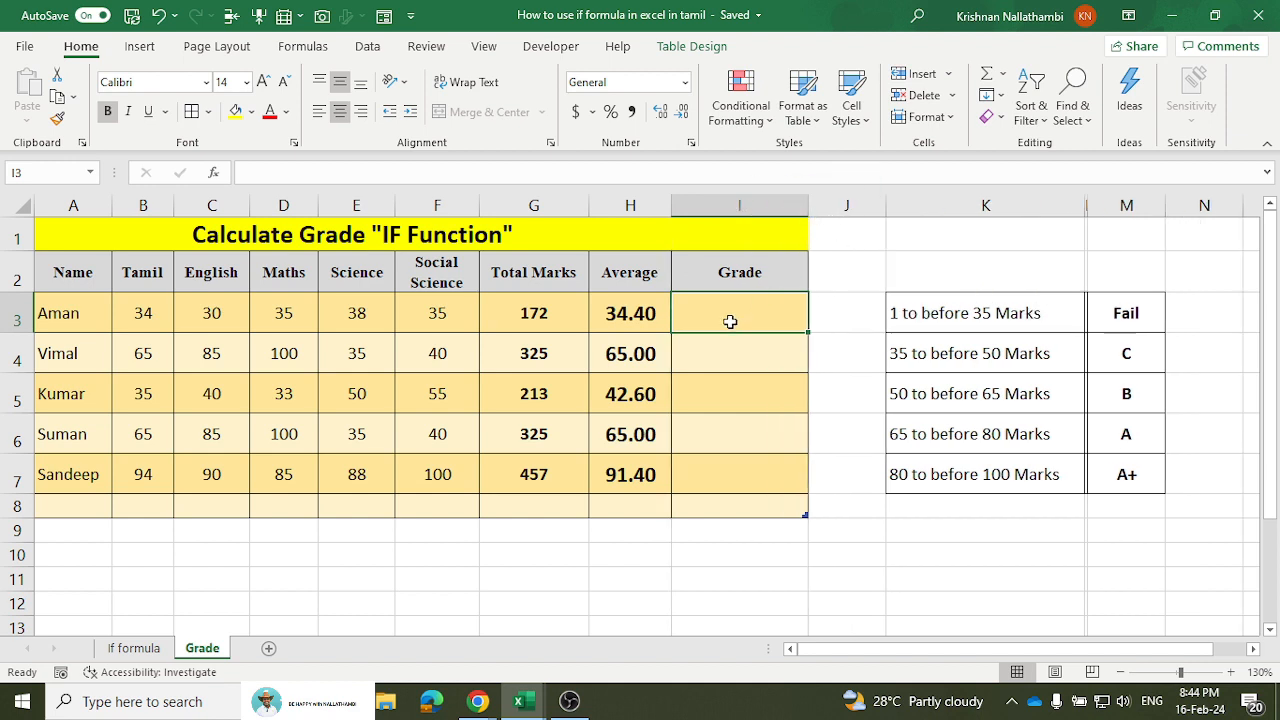
text(=)
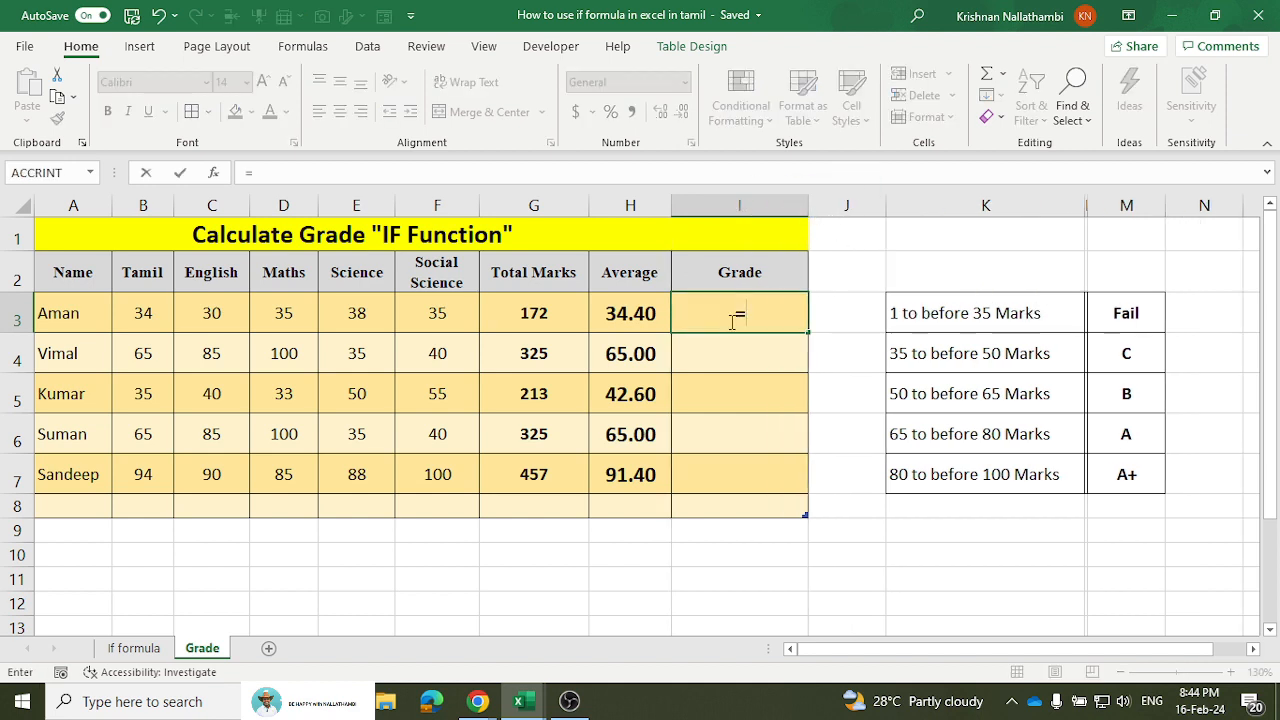
text(IF)
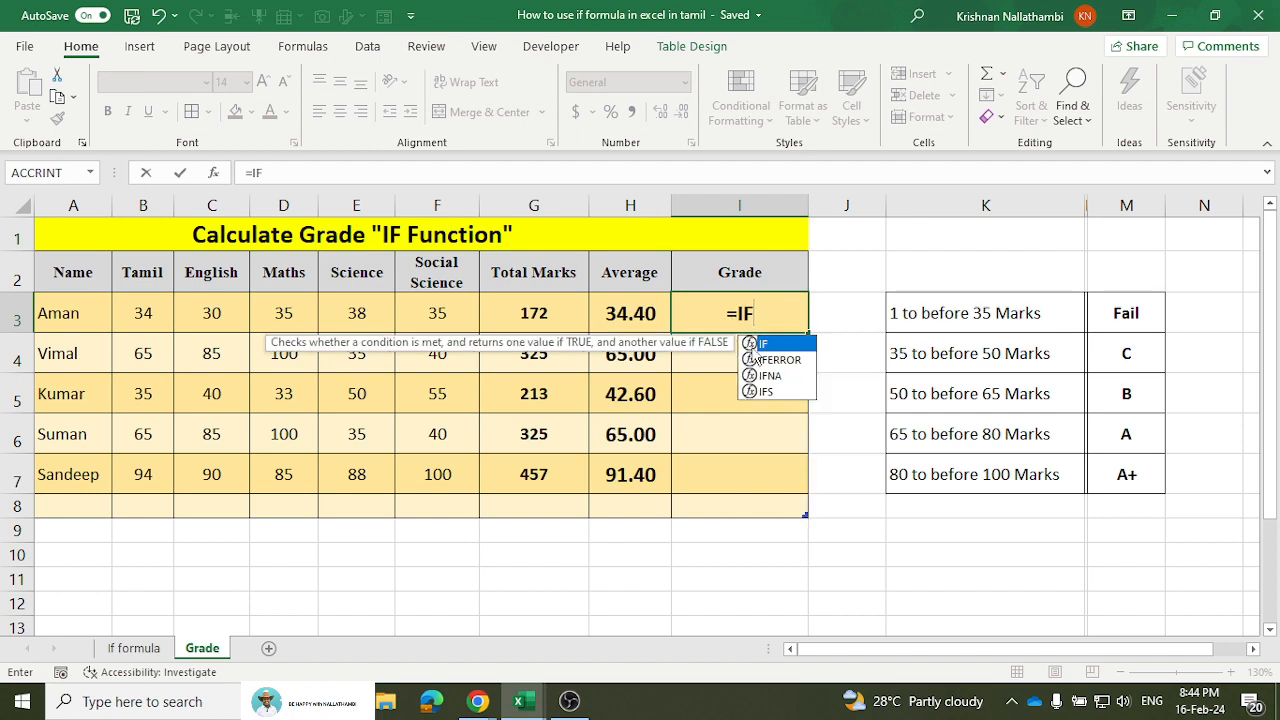
double_click(770, 345)
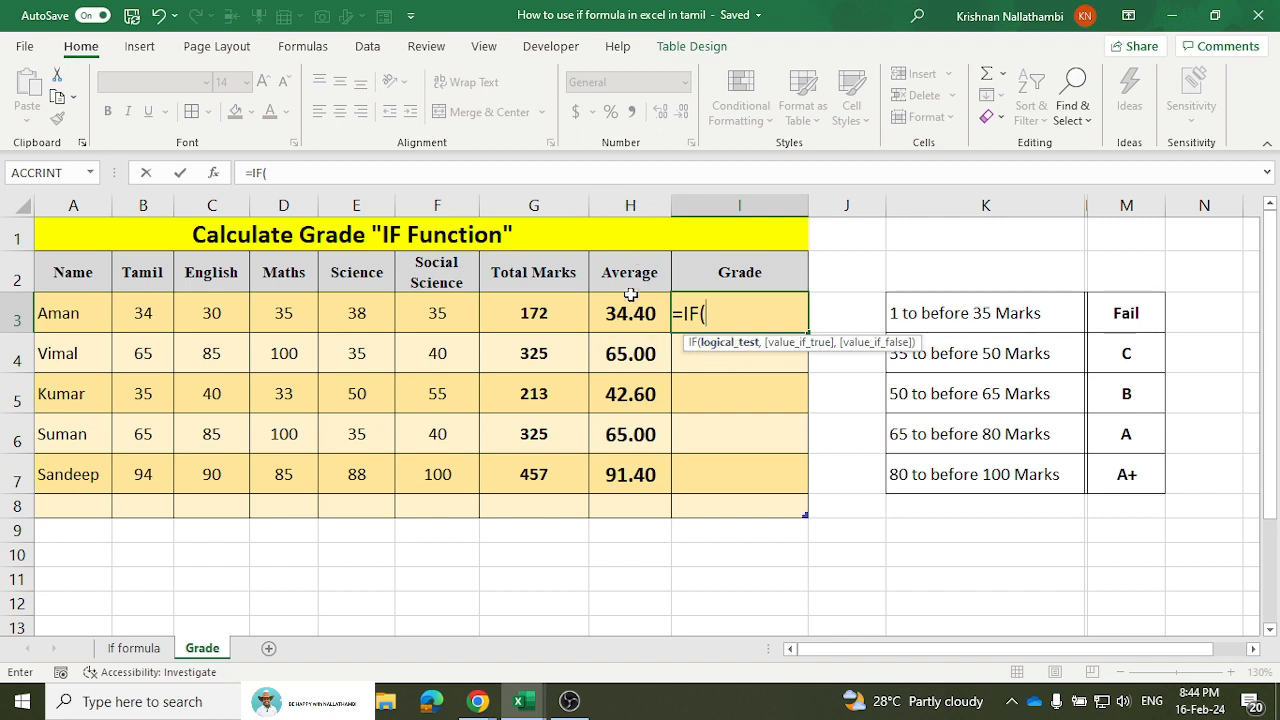
text(H)
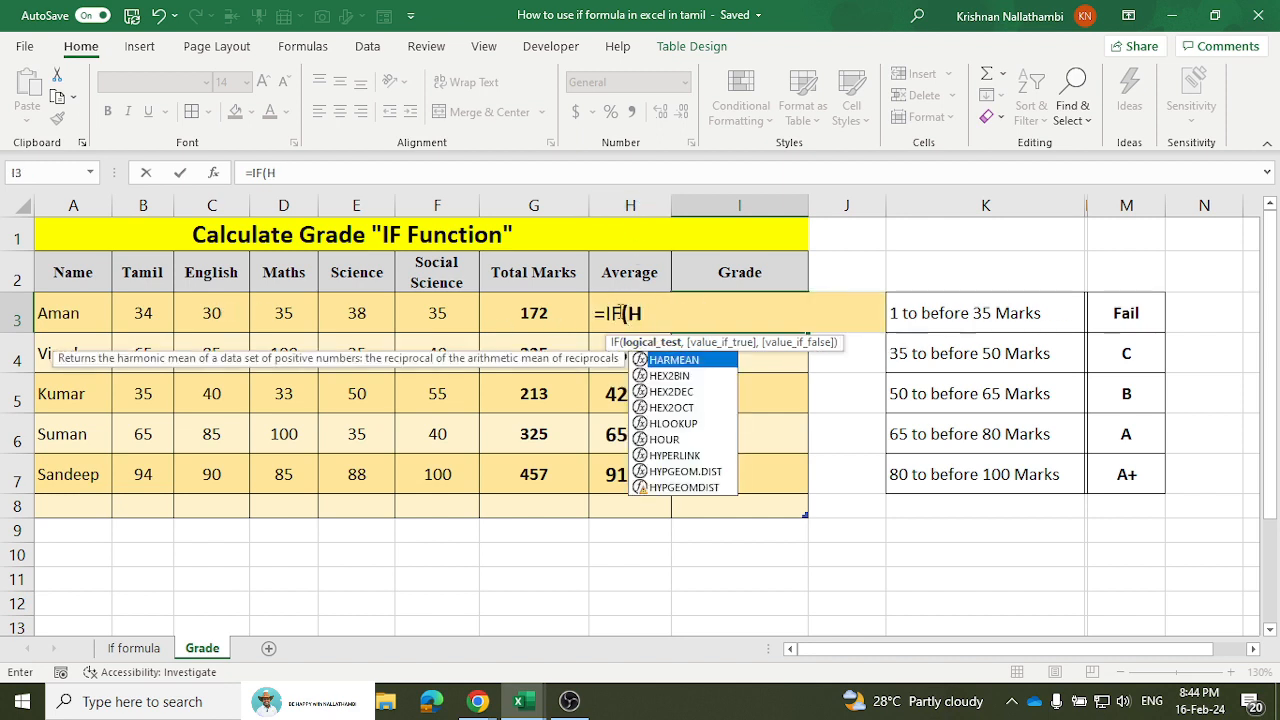
text(3>)
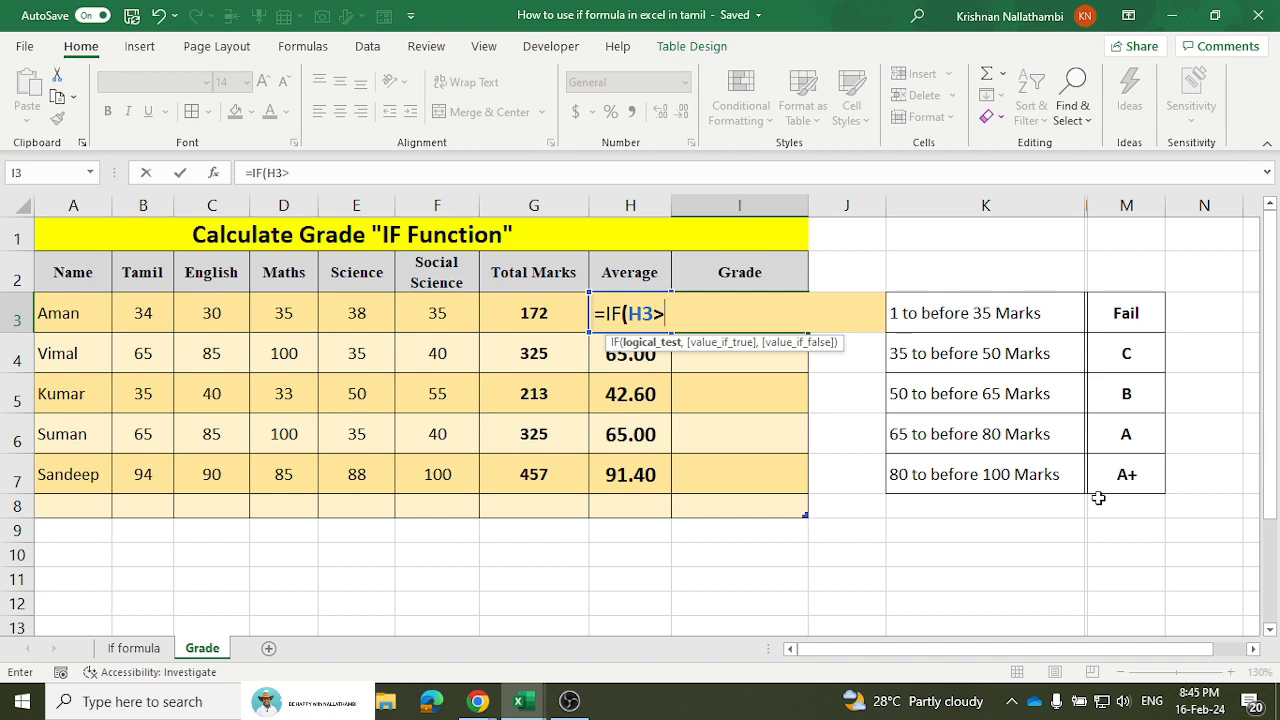
text(=80,)
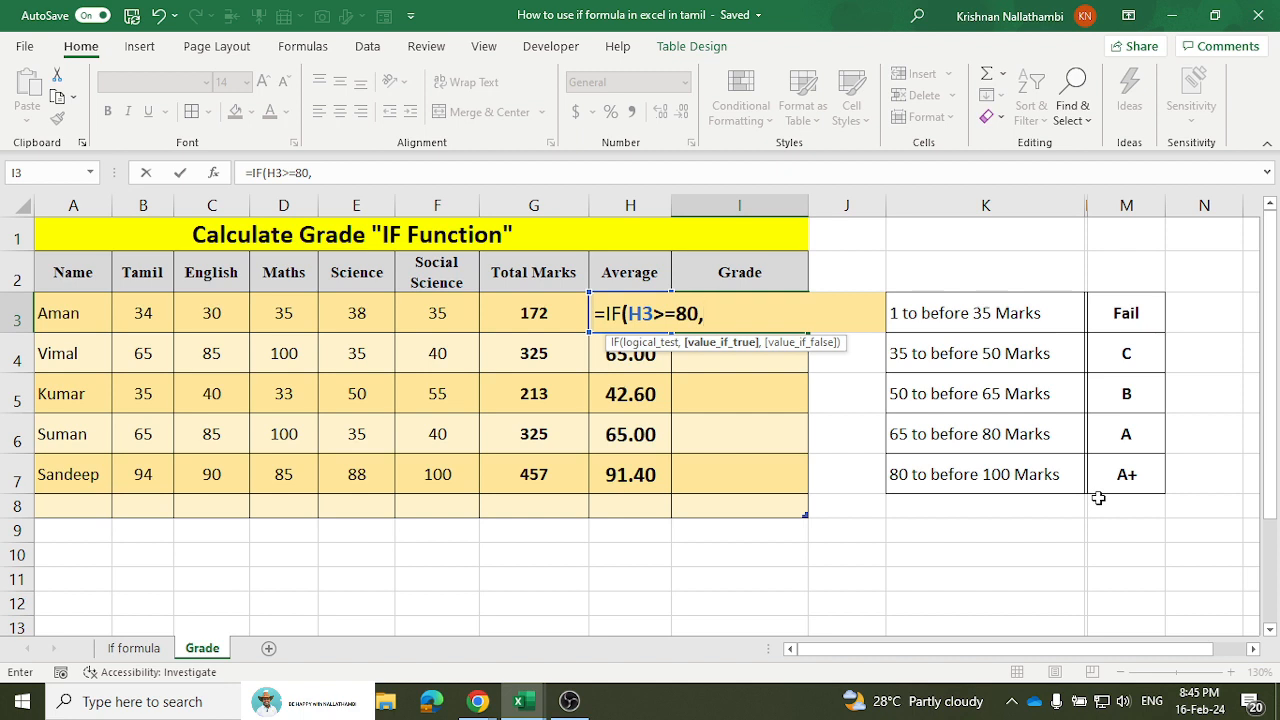
Enter "A+" as the value-if-true argument of the I3 formula, followed by a comma
text("a)
key(BackSpace)
text(A+)
key(BackSpace)
text(+",)
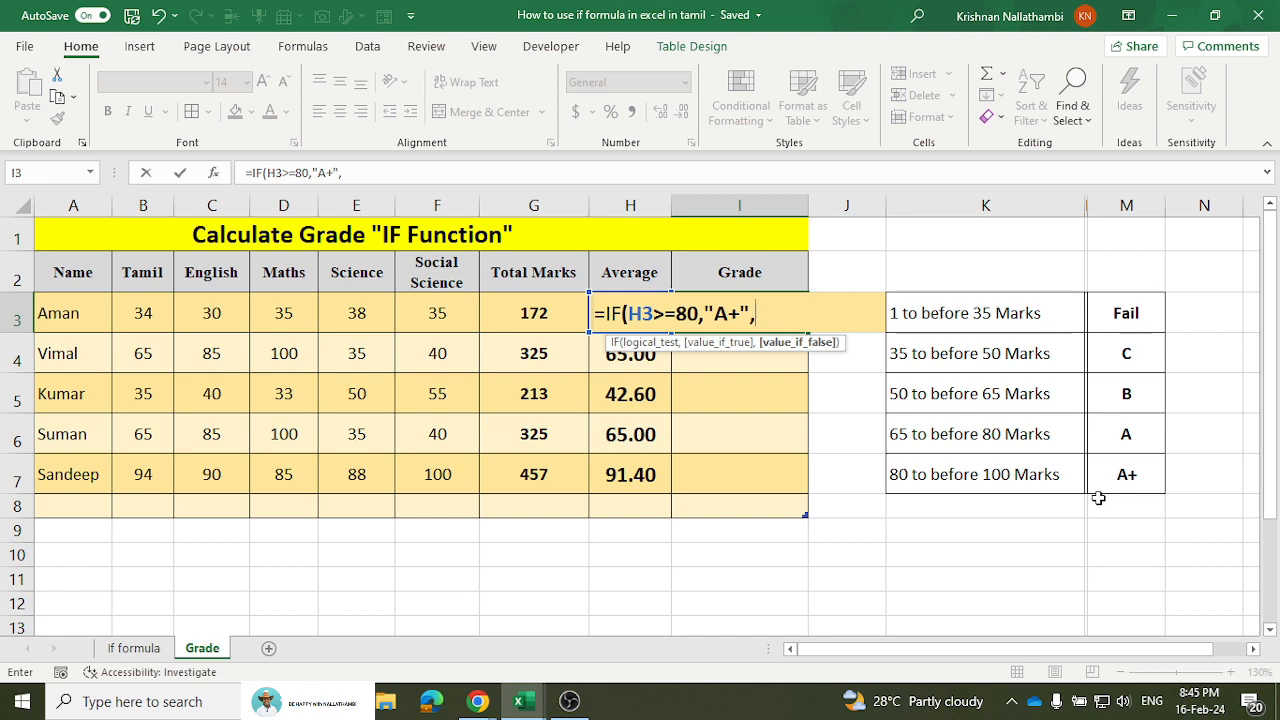
Nest a second IF in the I3 formula that tests H3>=65 and returns "A", ending with a comma
text(if)
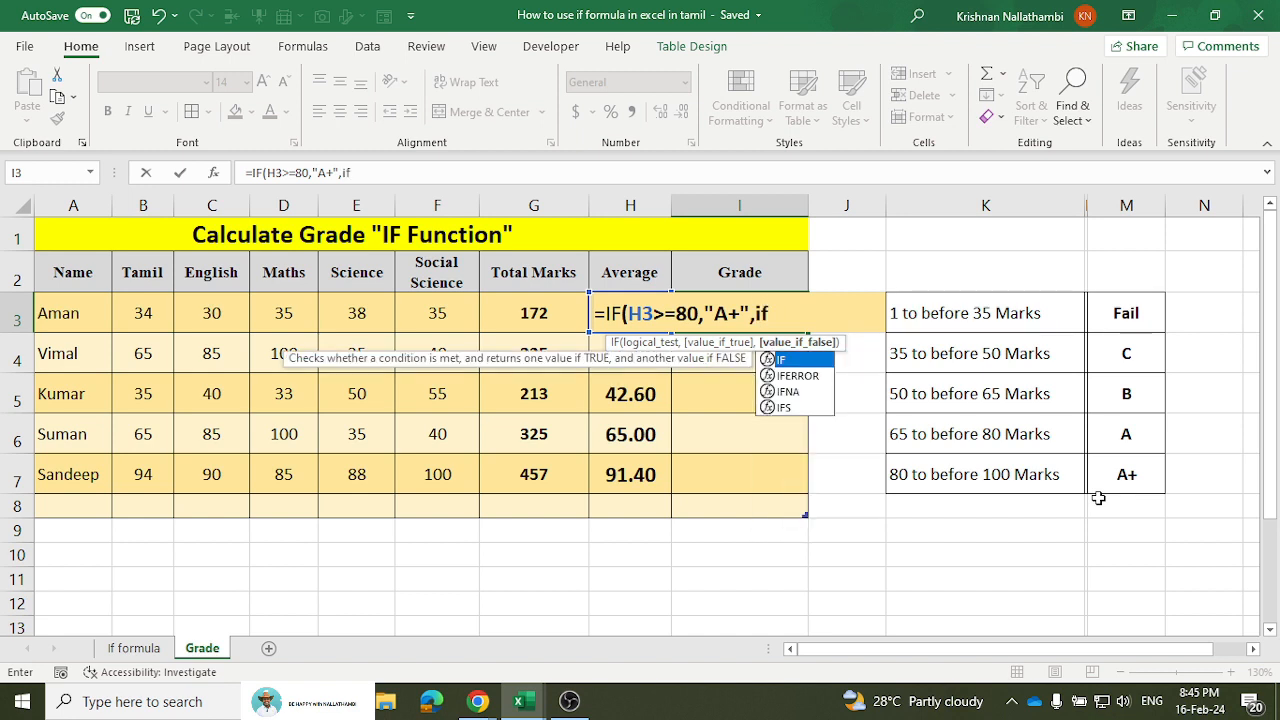
double_click(808, 358)
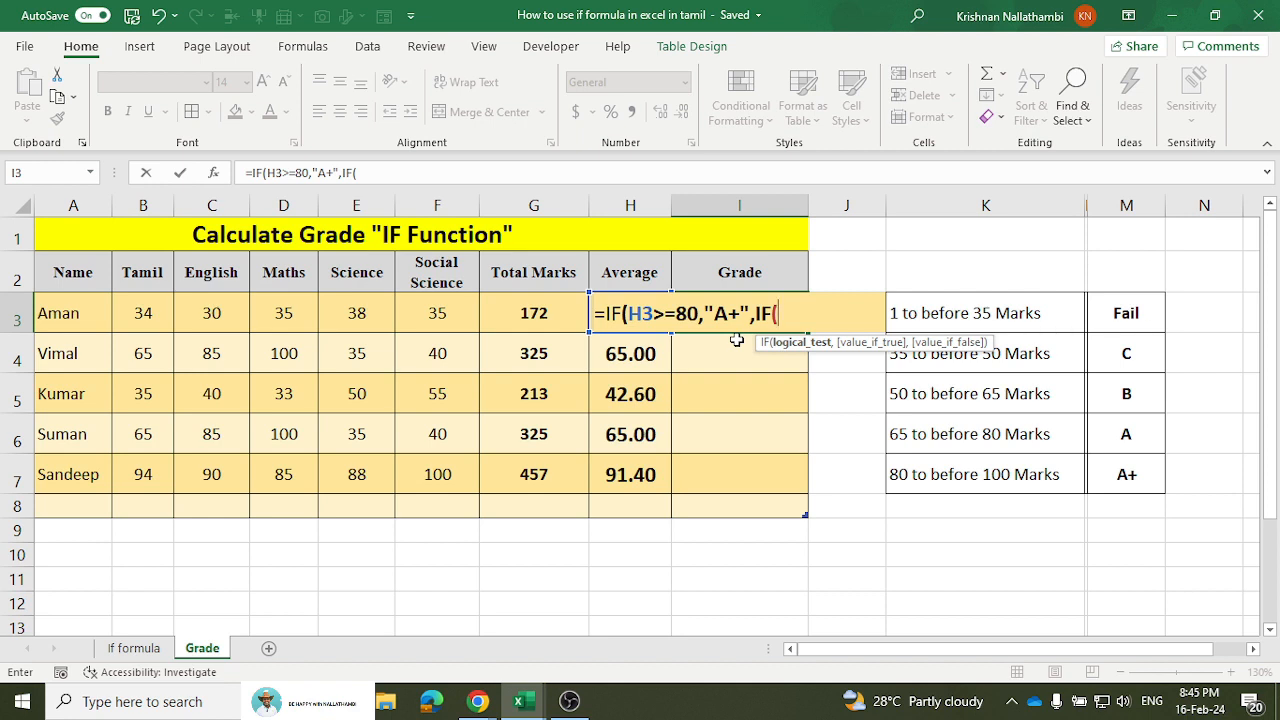
text(H3>=65)
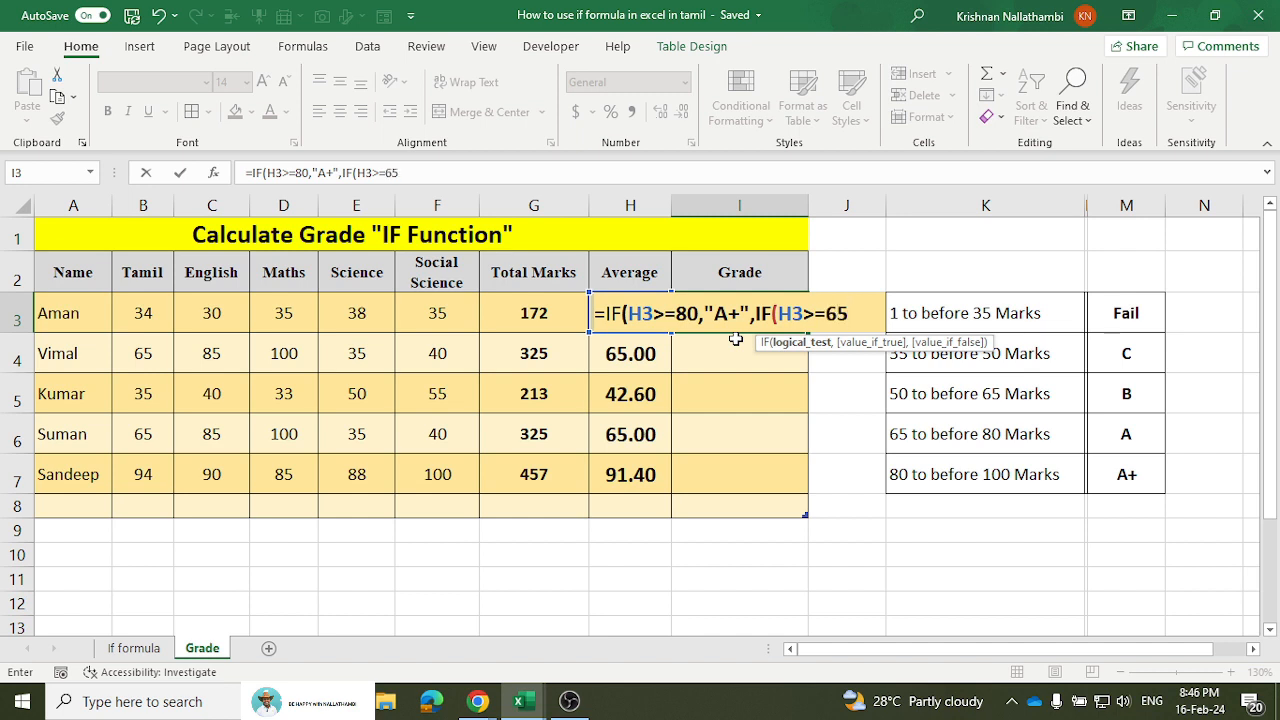
text(,")
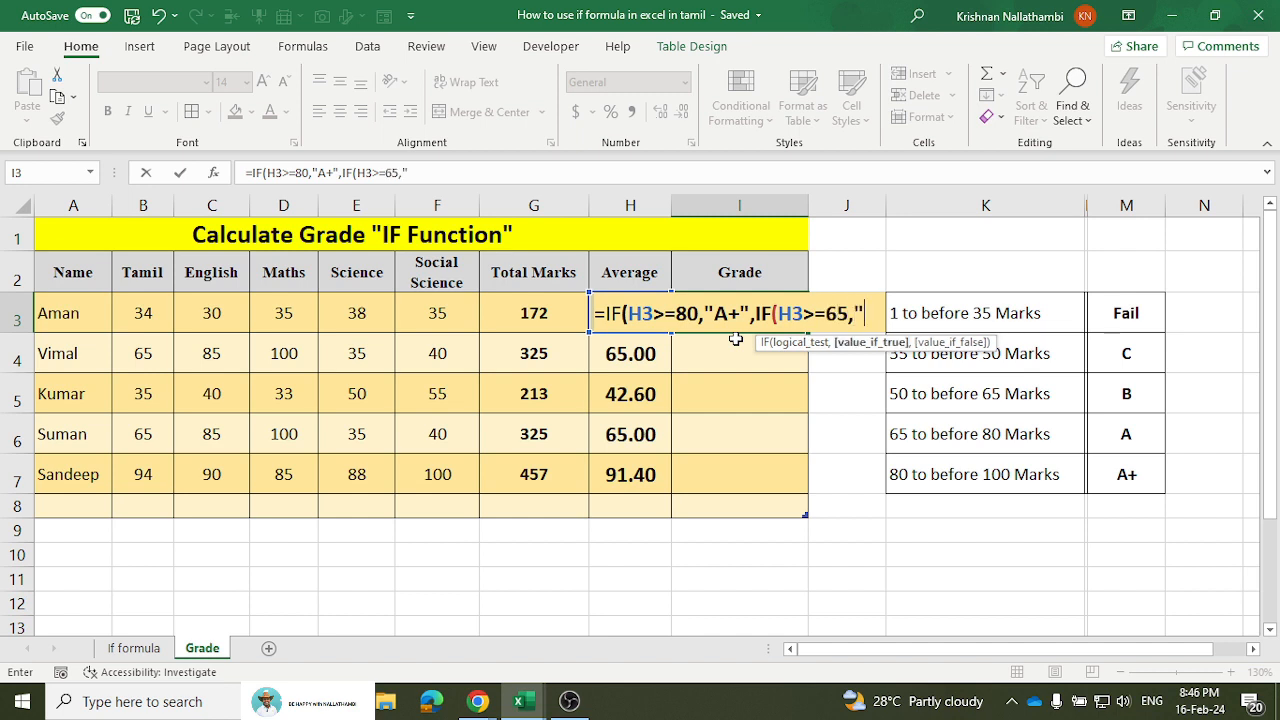
text(A")
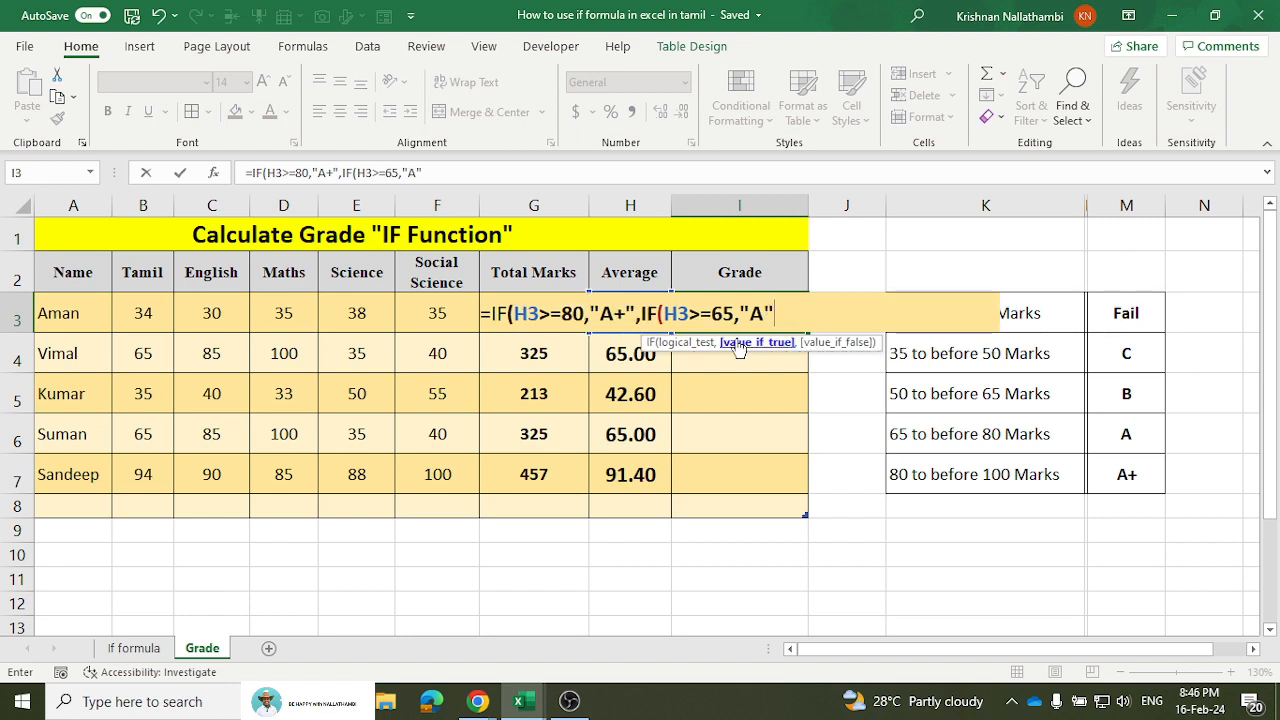
text(,)
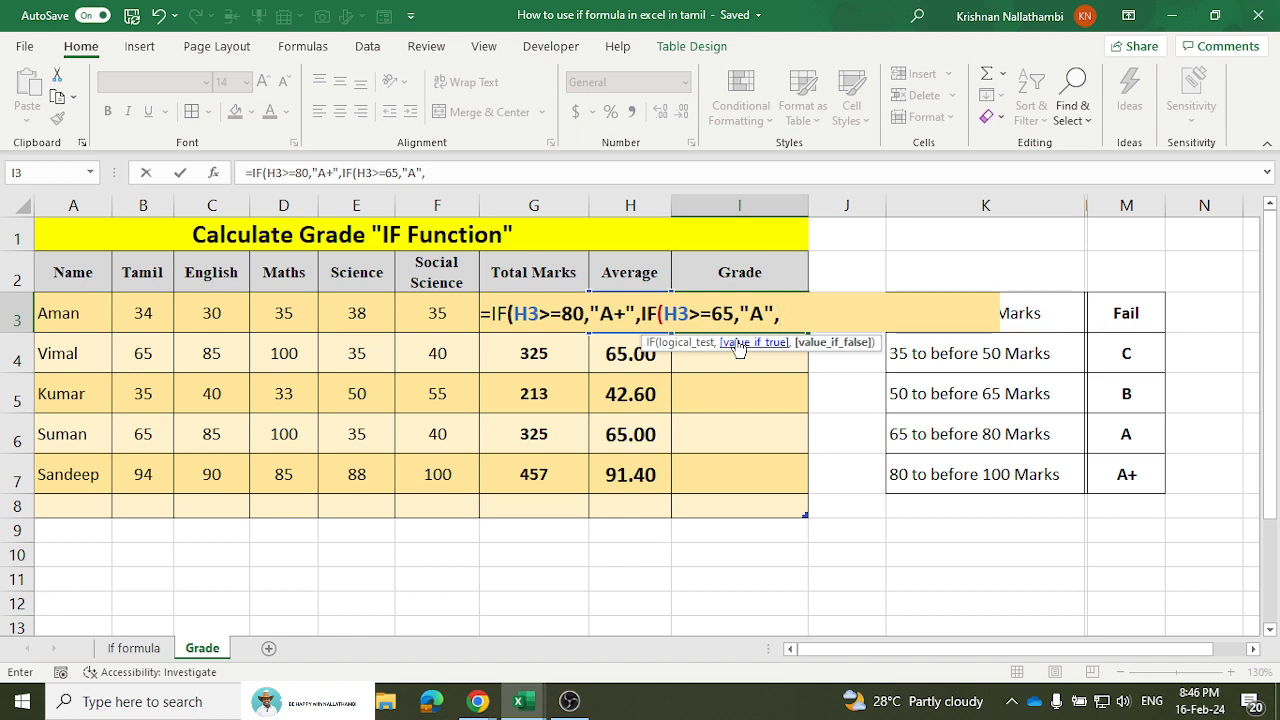
Nest a third IF in the I3 formula that tests H3>=50 and returns "B", ending with a comma
text(If)
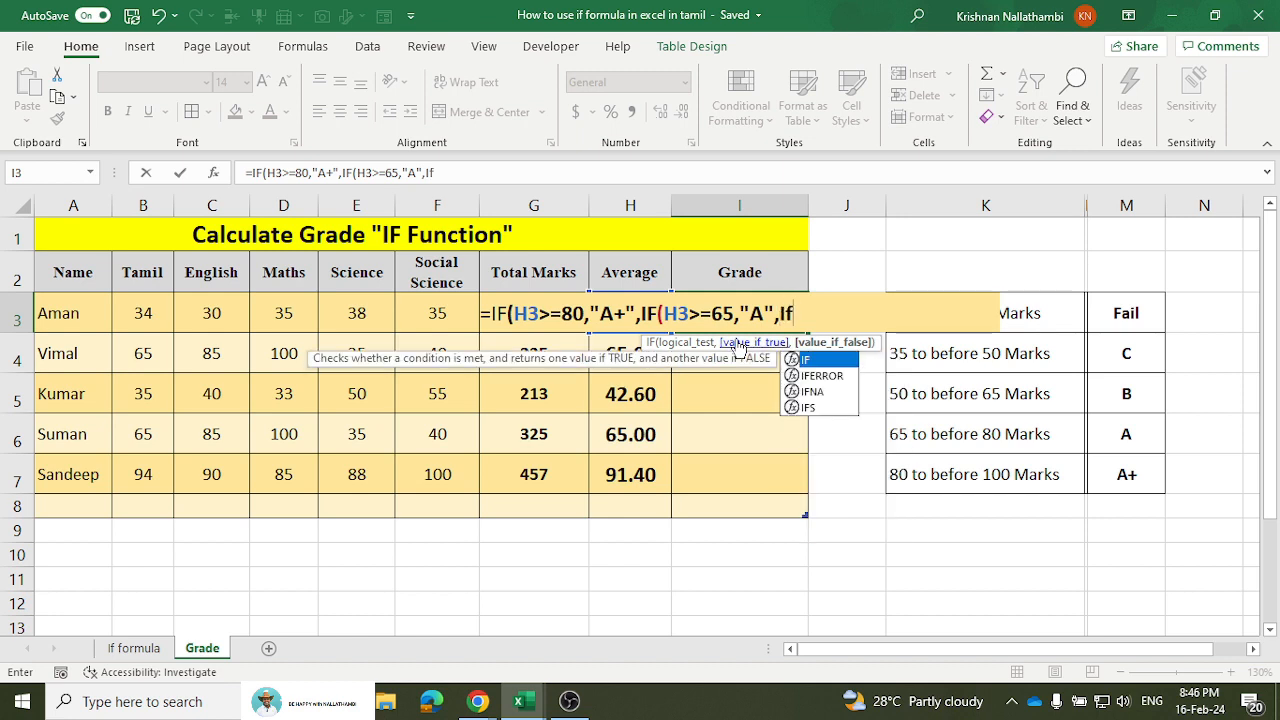
double_click(830, 358)
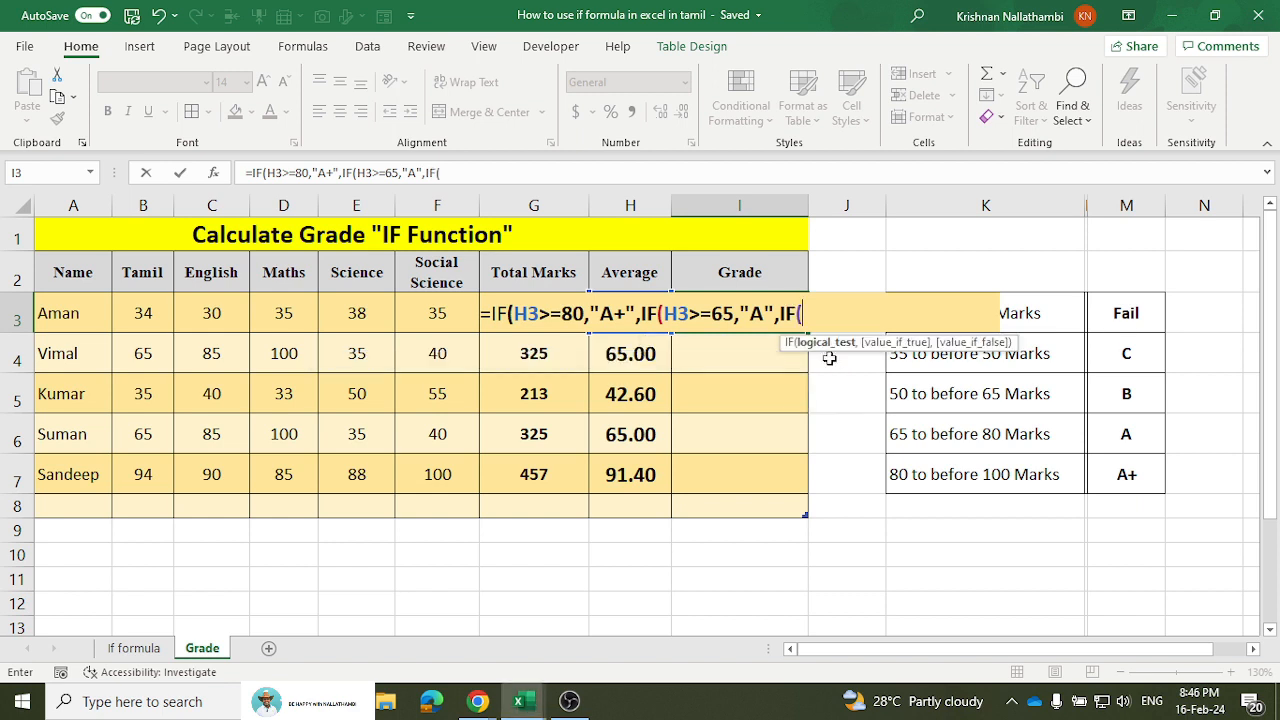
text(H)
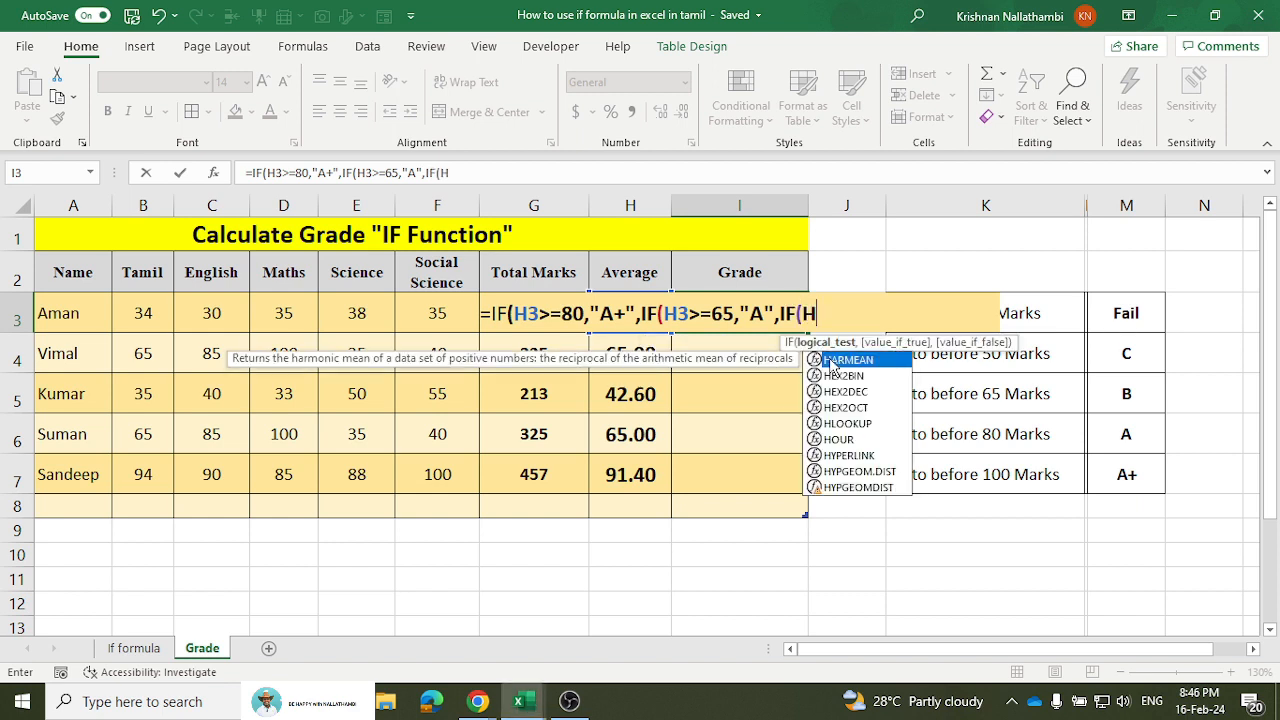
text(3)
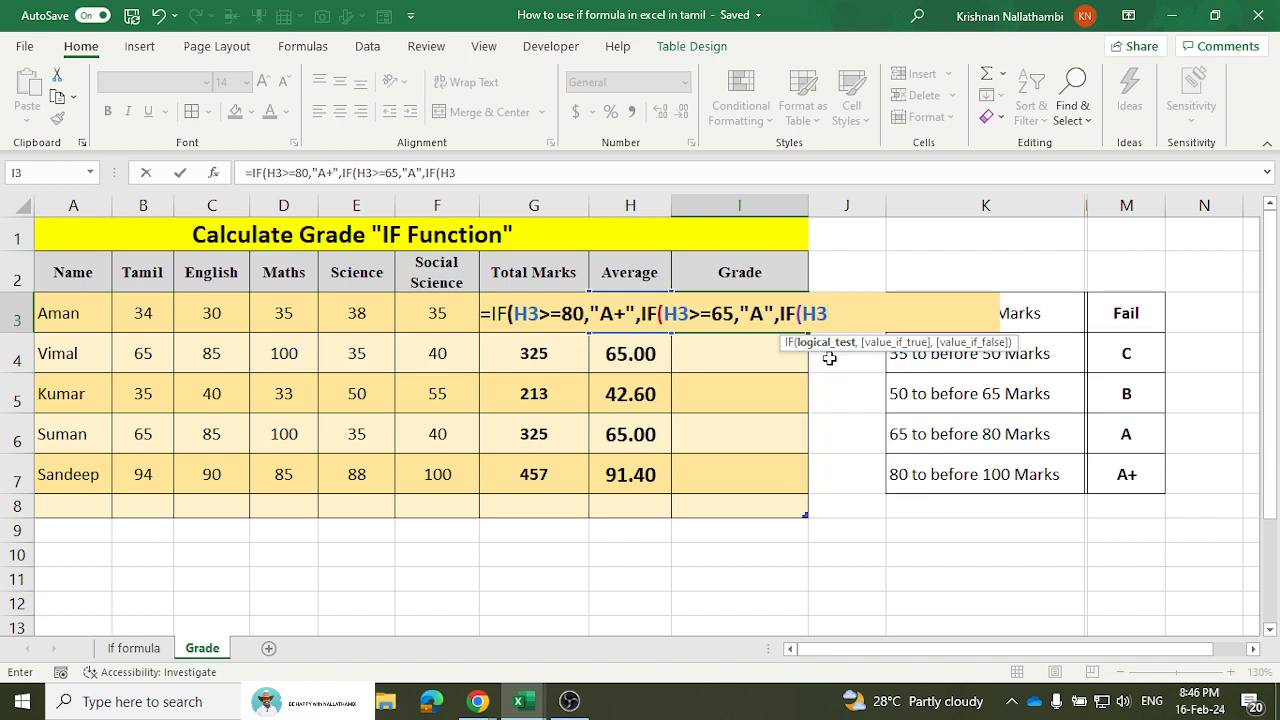
text(>)
text(=50)
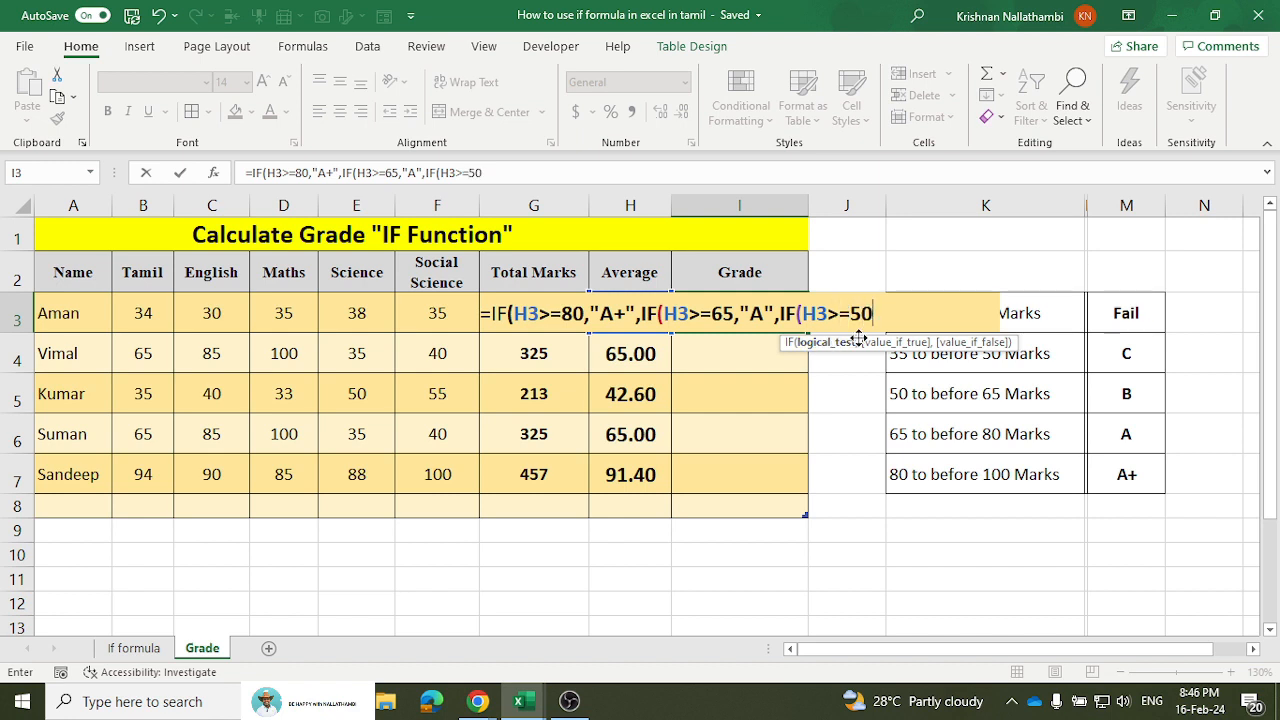
text(,)
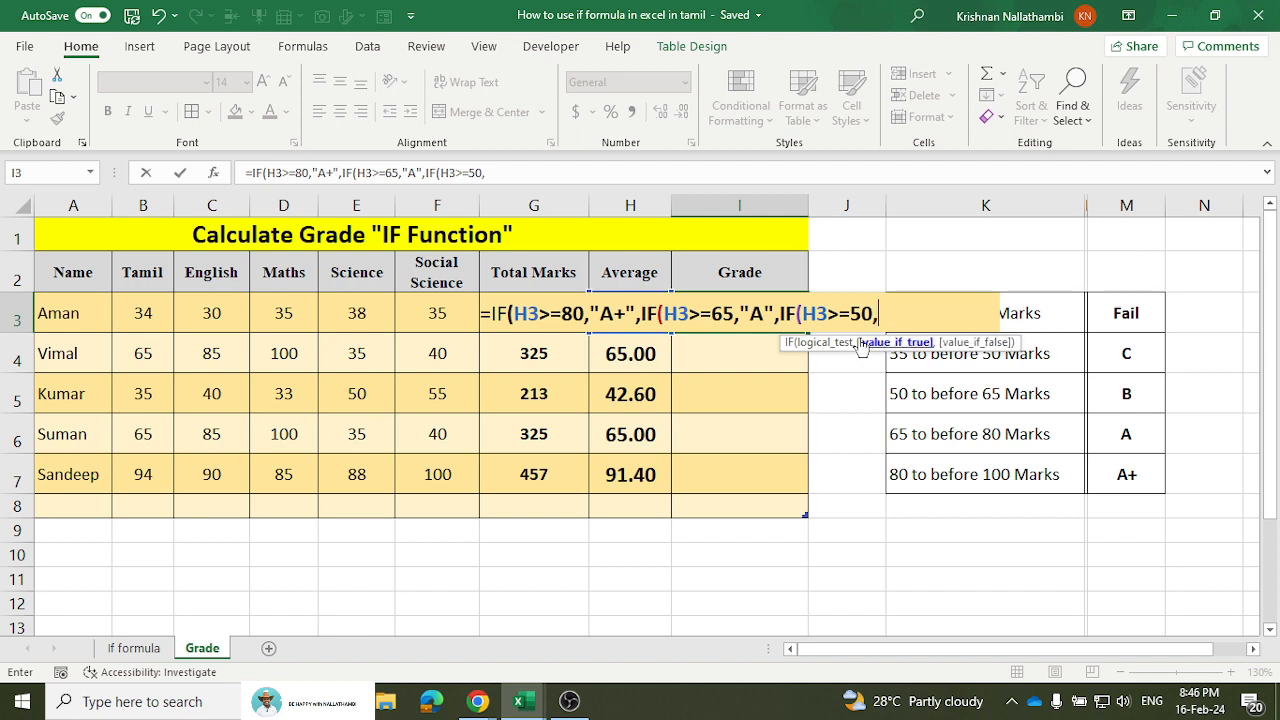
text("B",)
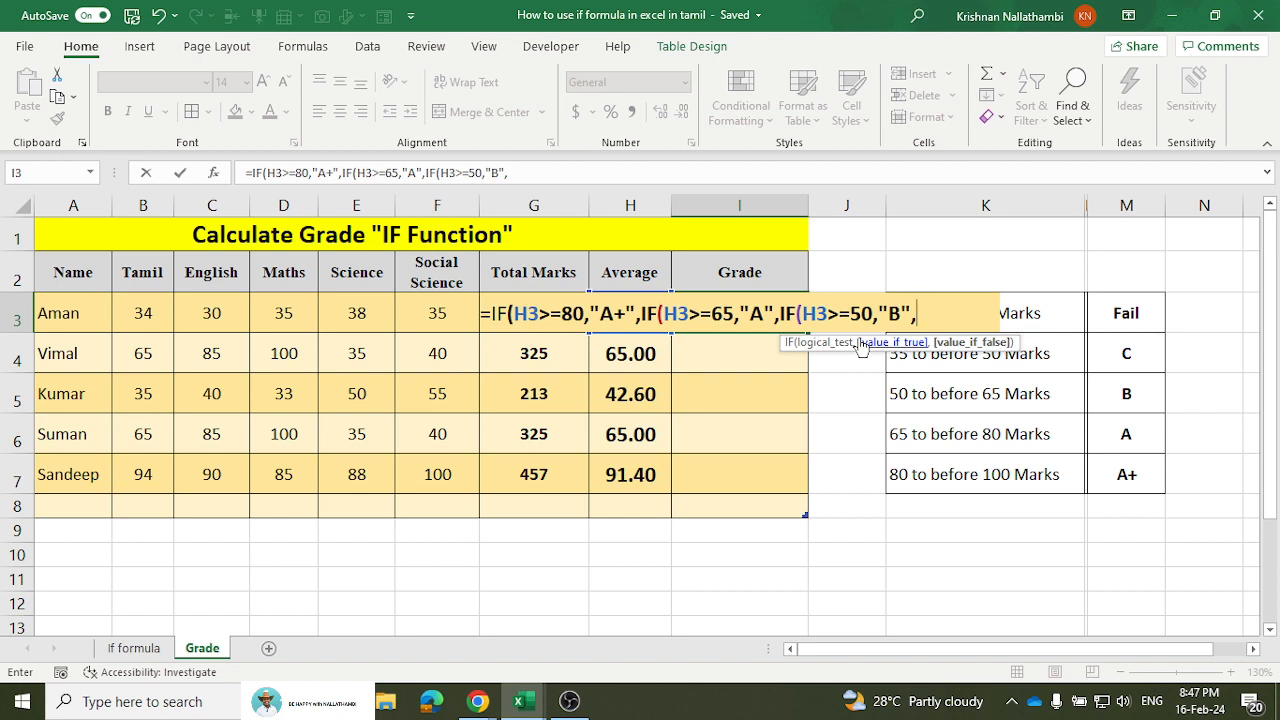
Nest a fourth IF in the I3 formula with H3>="C" as its logical test, ending with a comma
text(if)
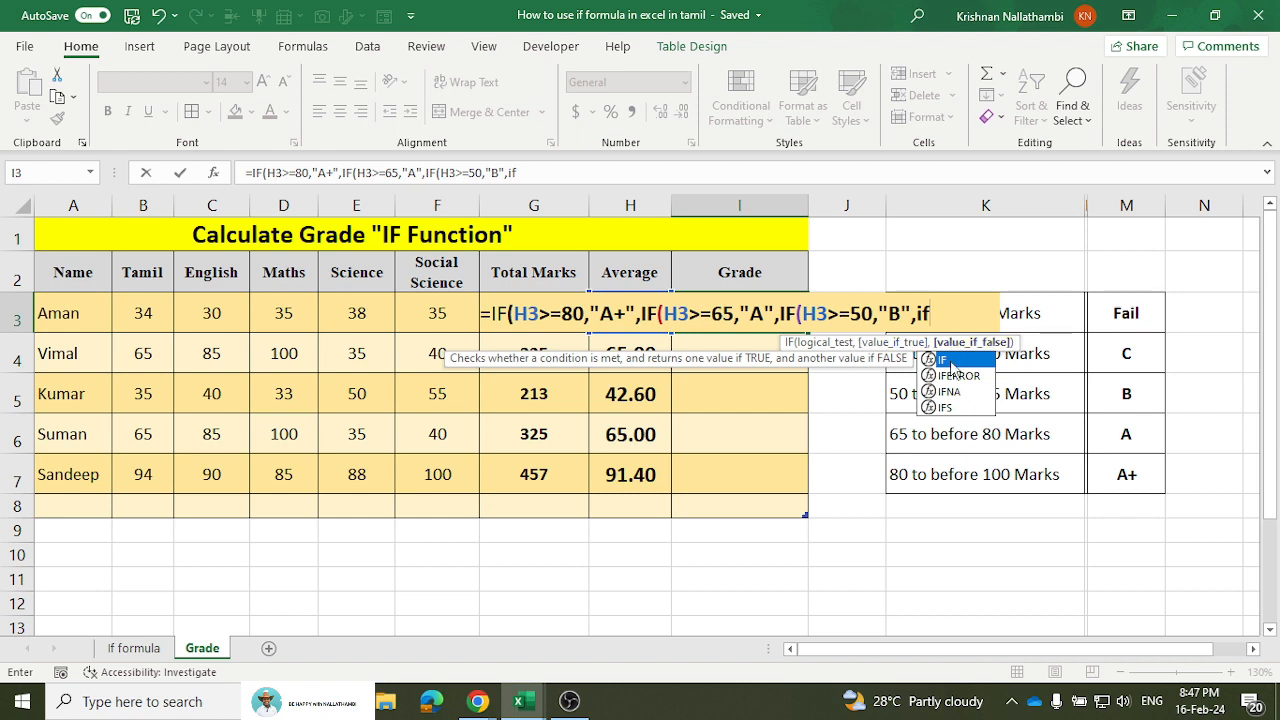
double_click(950, 360)
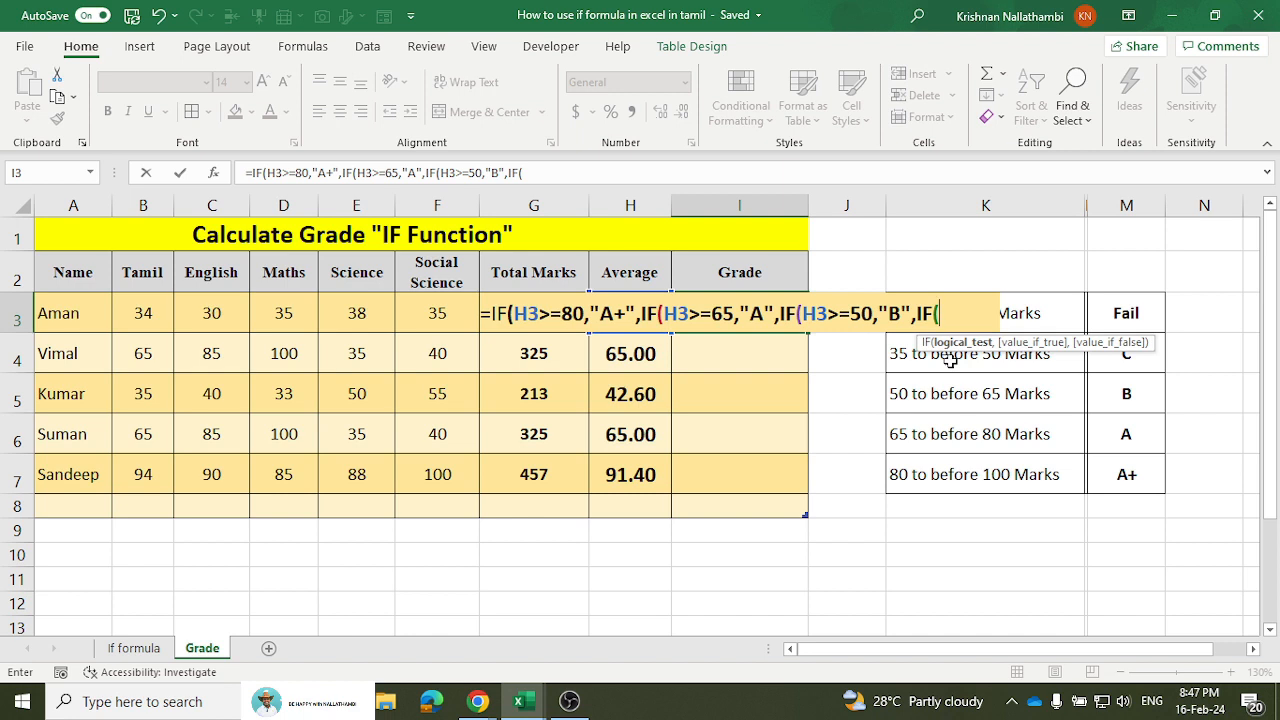
text(H3>=)
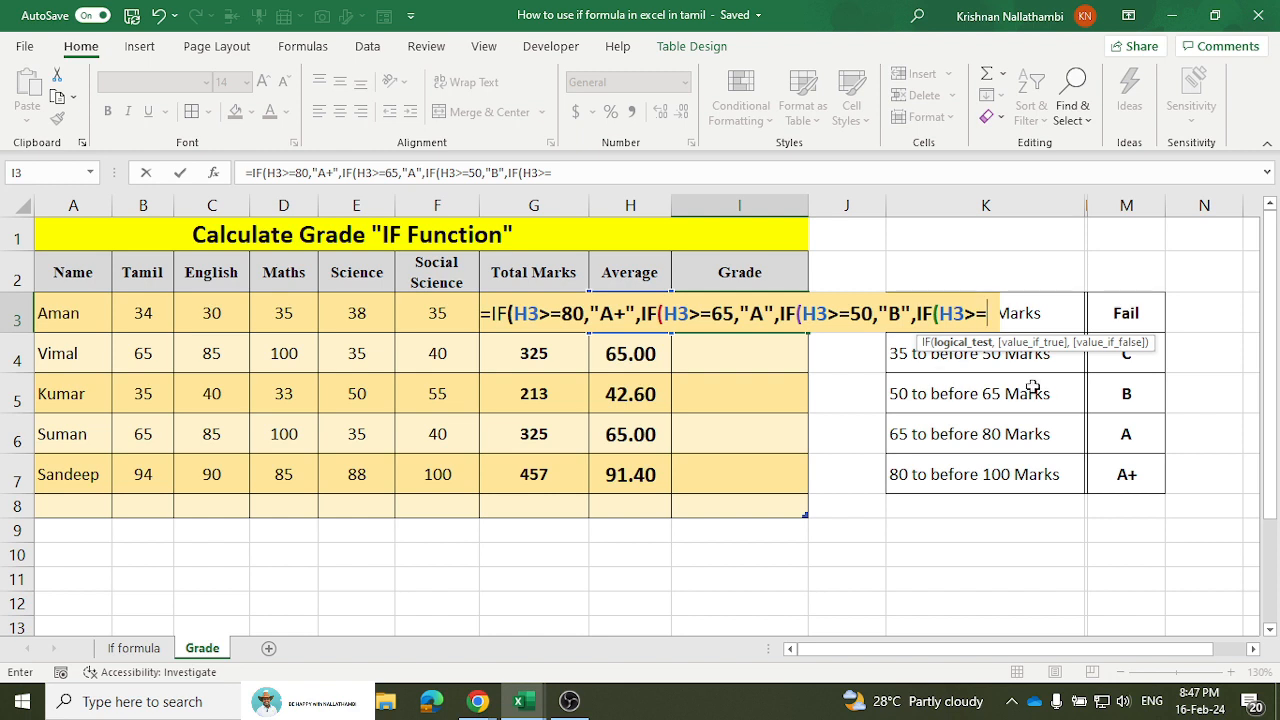
text("C)
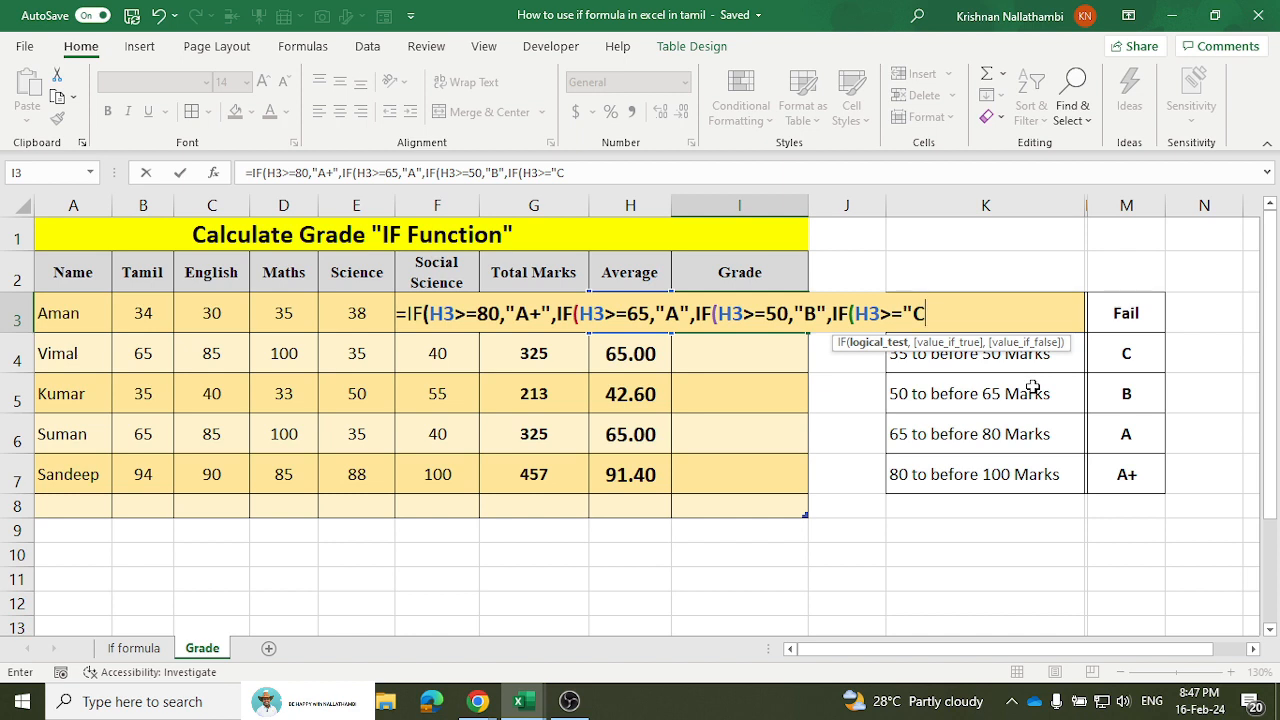
text(",)
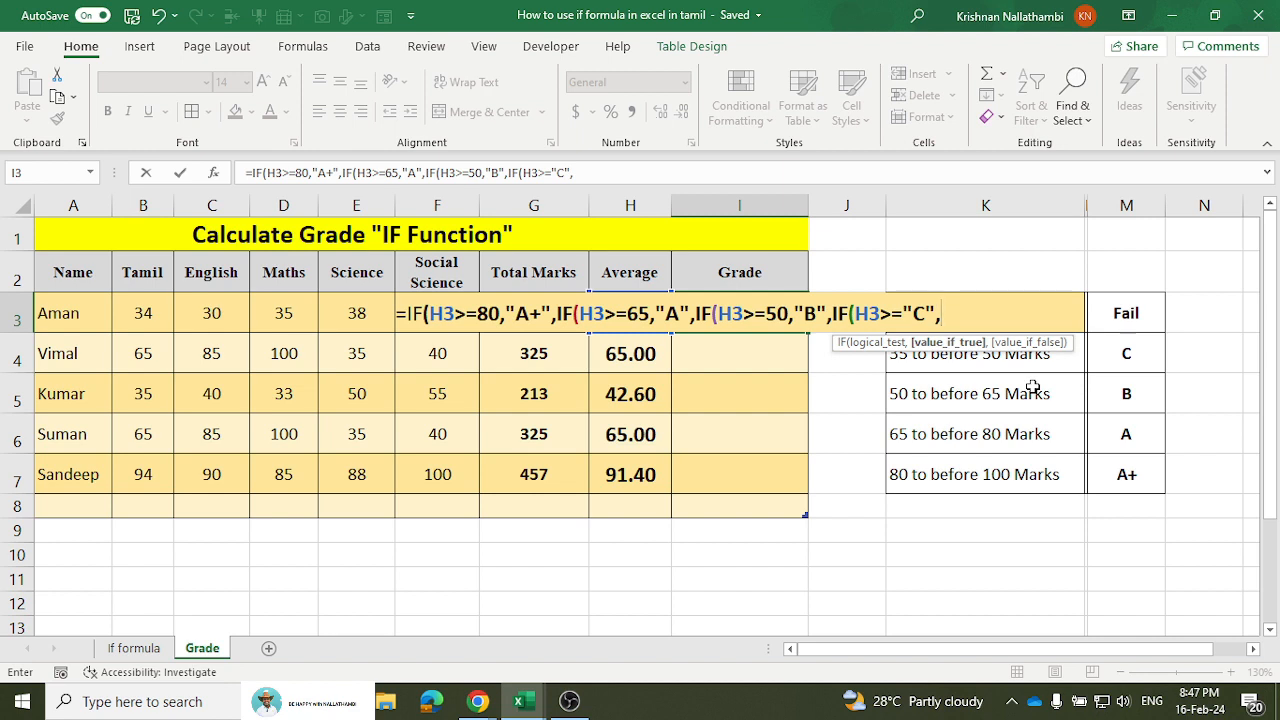
Add "Fail" as the last argument of the I3 formula, close all four parentheses and enter the formula
text(")
text(Fail")
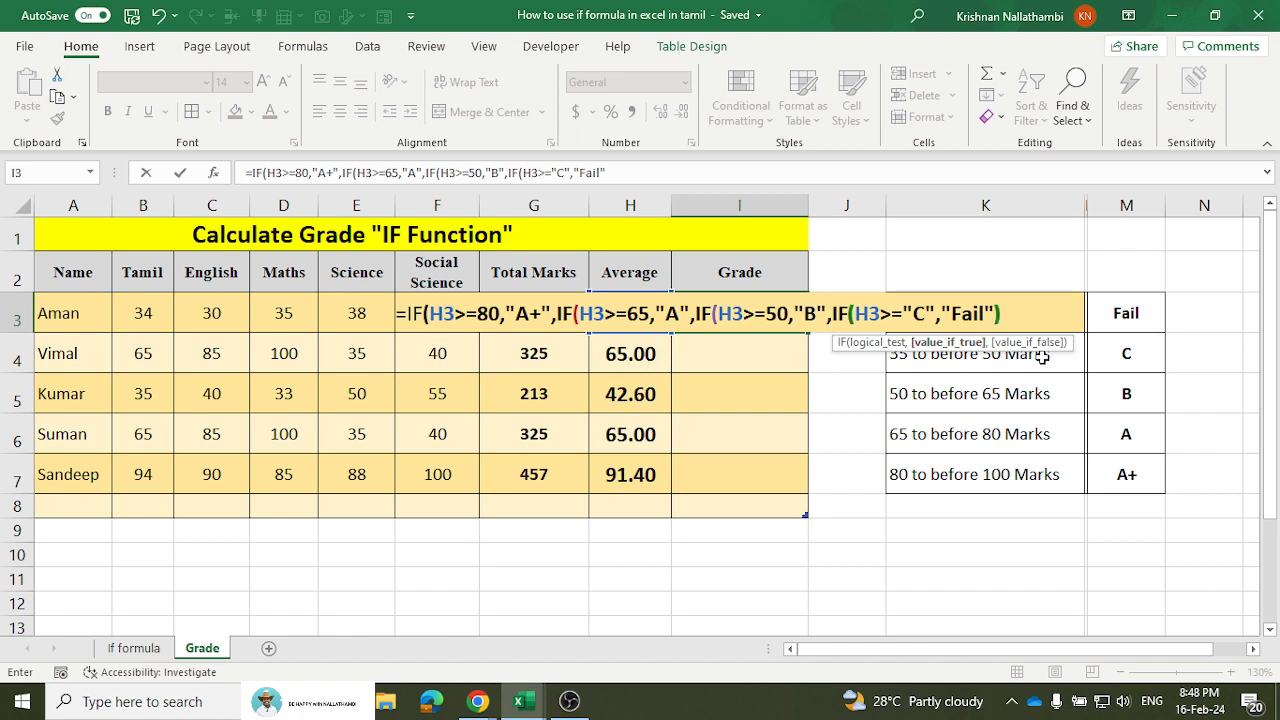
text())
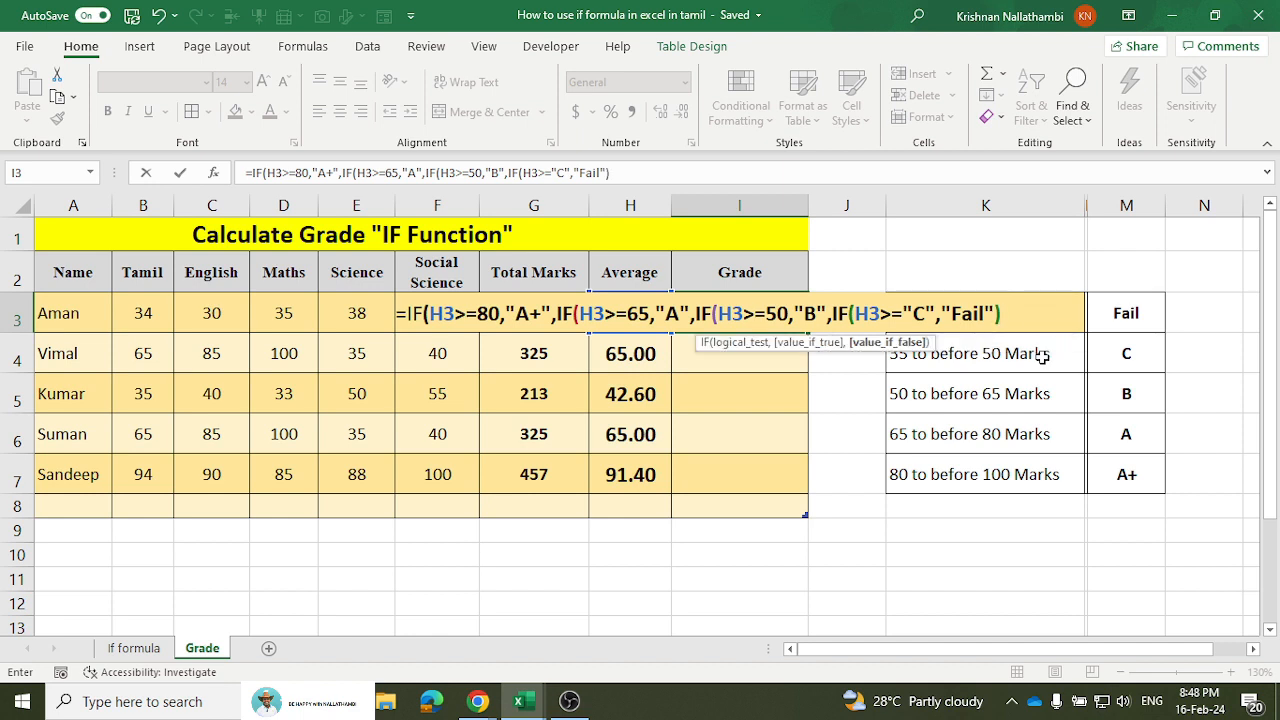
text())
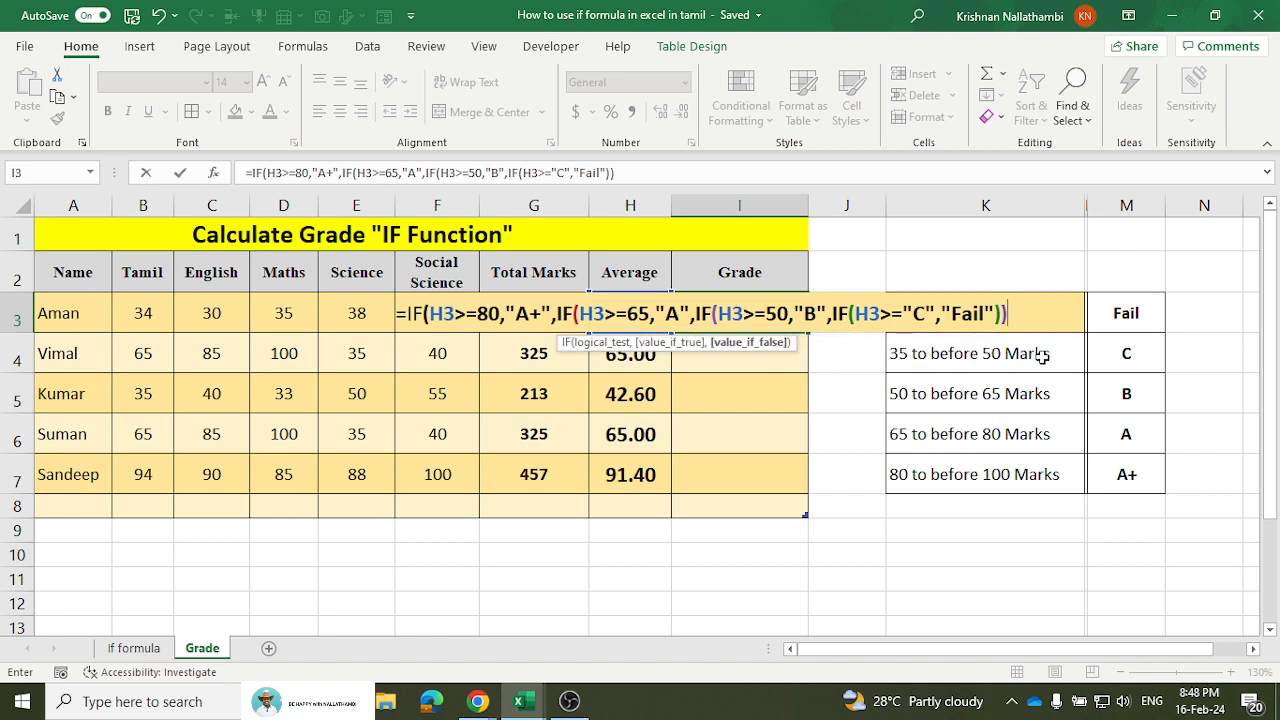
text()))
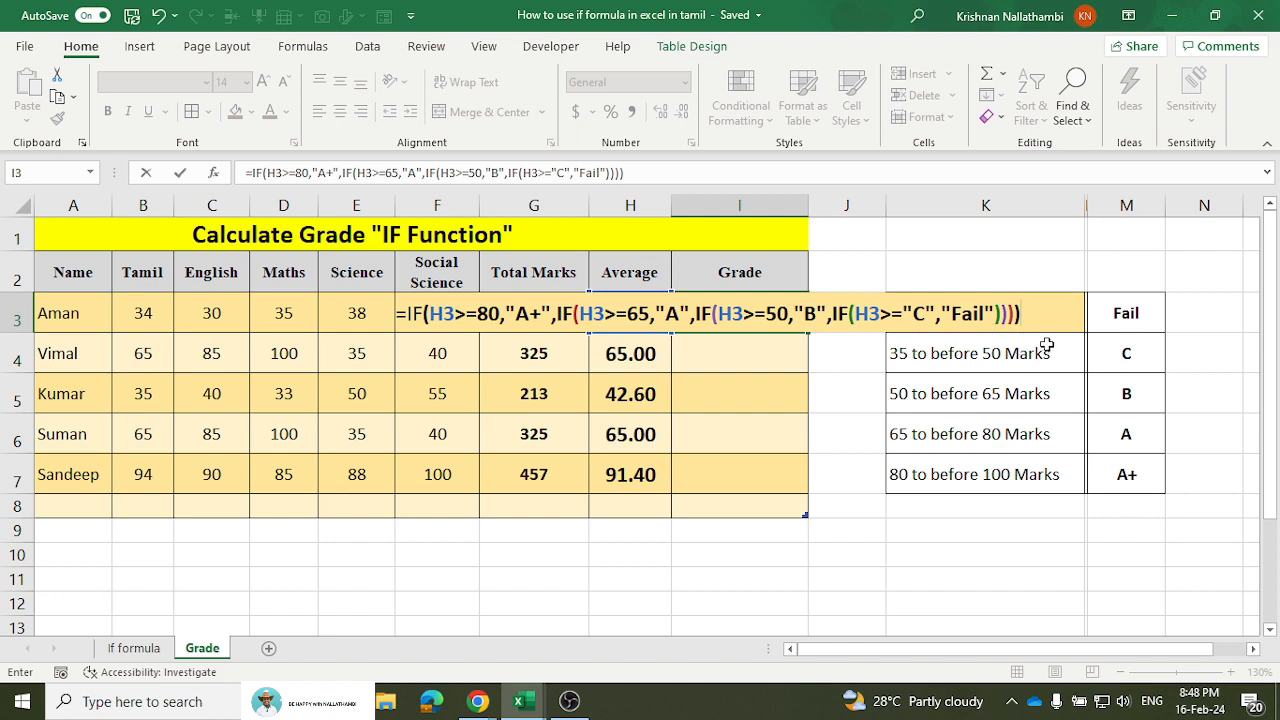
key(Return)
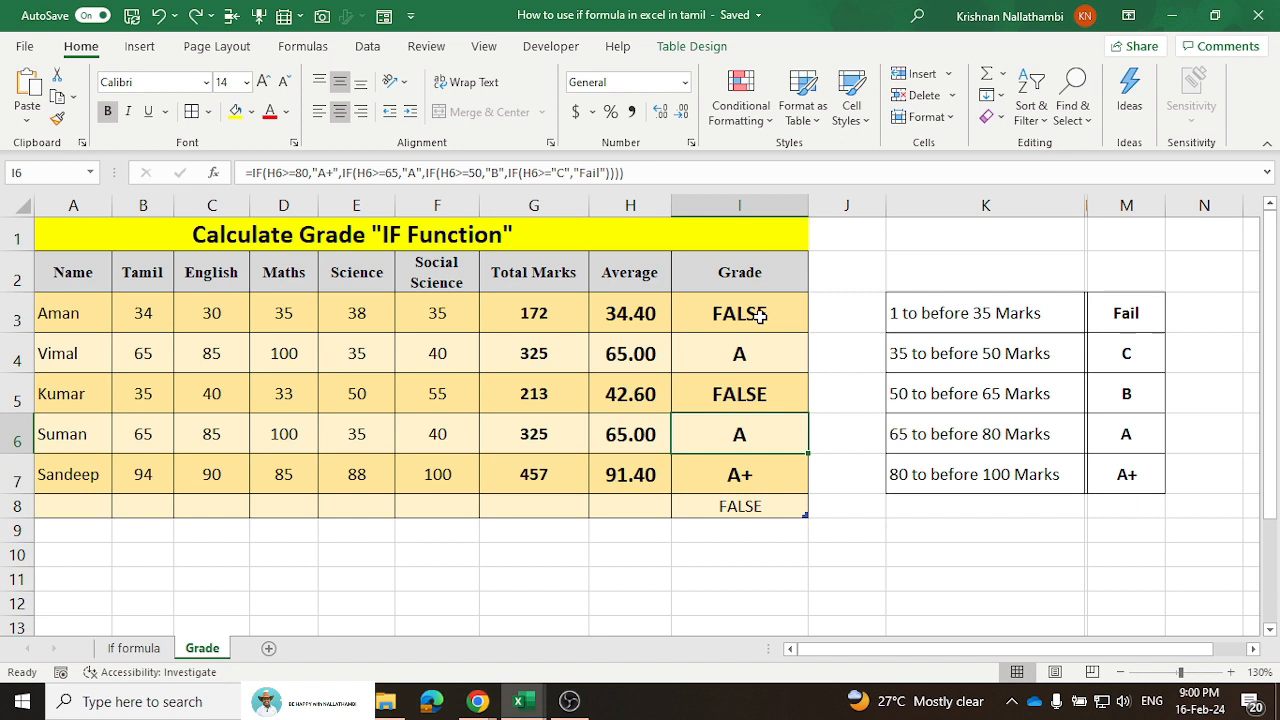
Correct the fourth IF in I3 to test H3>=35 and return "C", and clear the grade in the empty row's cell I8
click(760, 316)
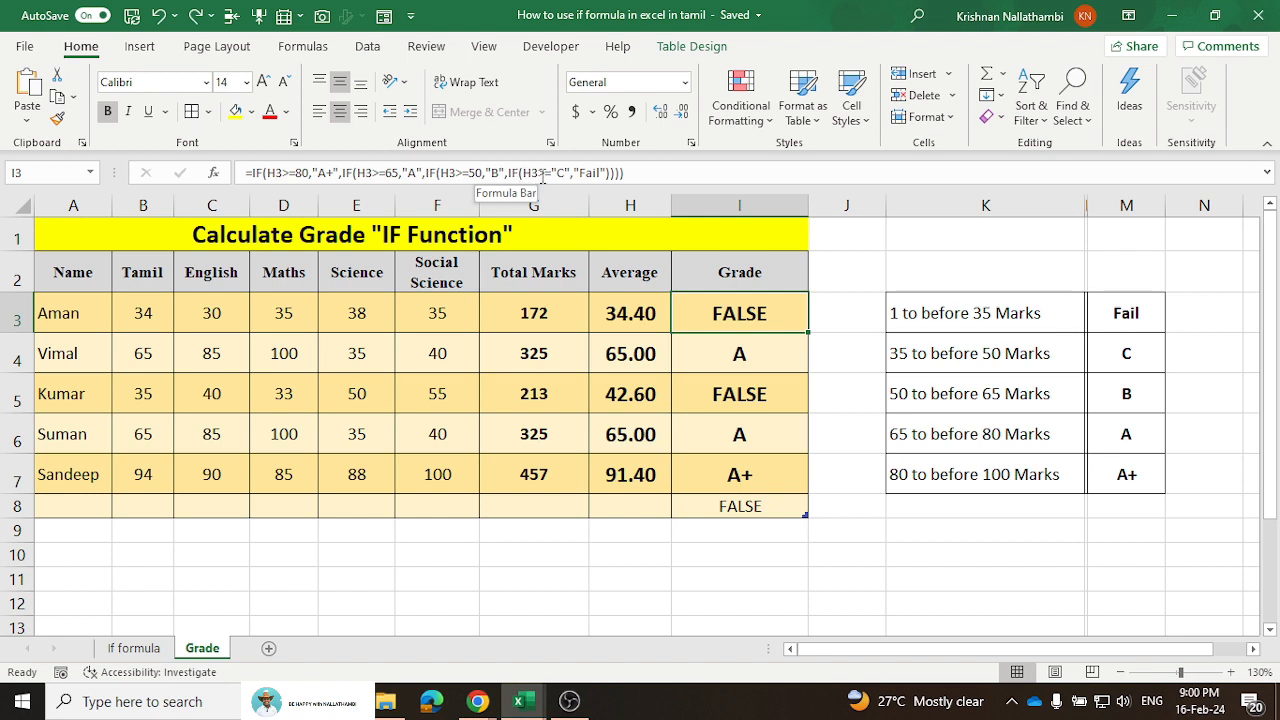
click(550, 174)
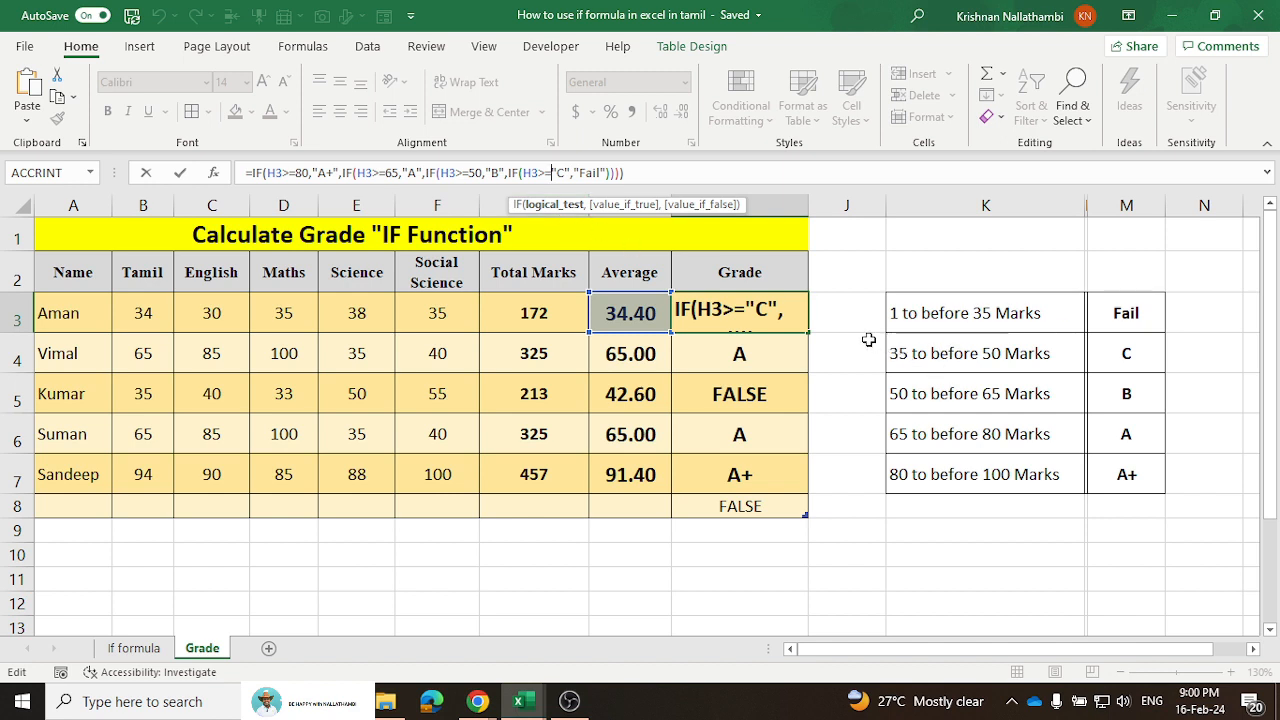
text(35)
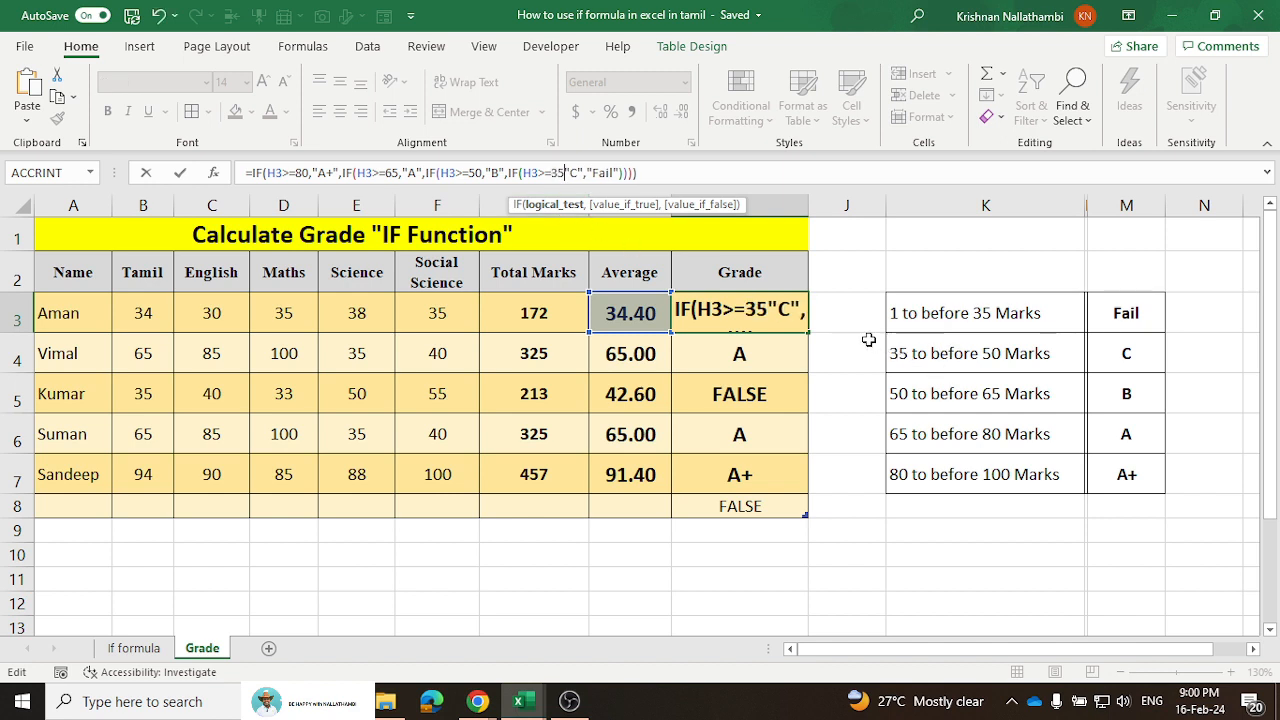
text(,)
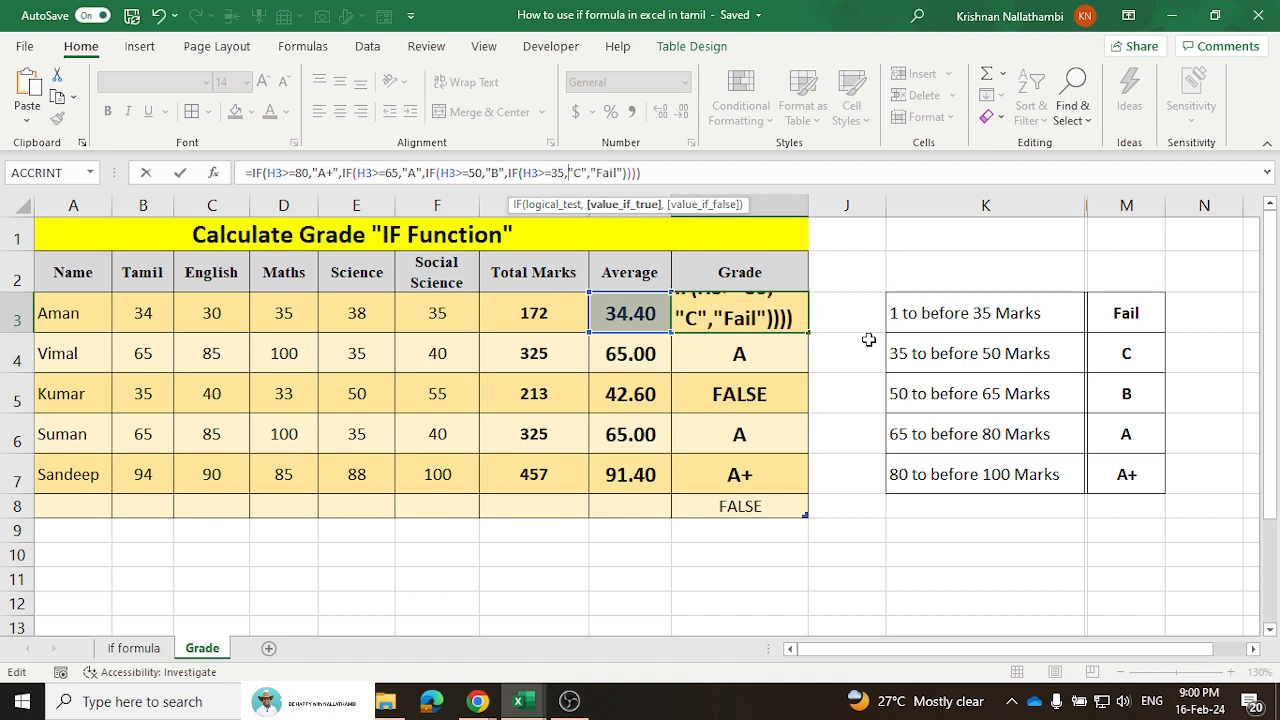
key(Return)
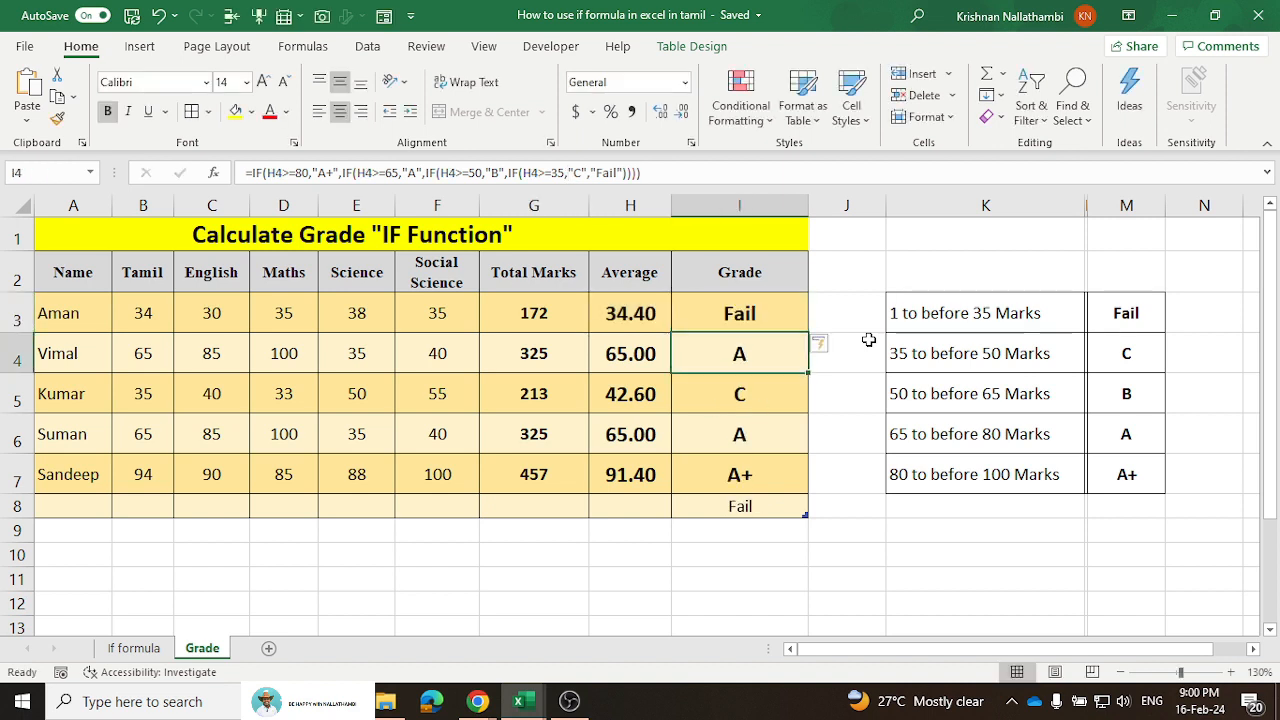
click(740, 506)
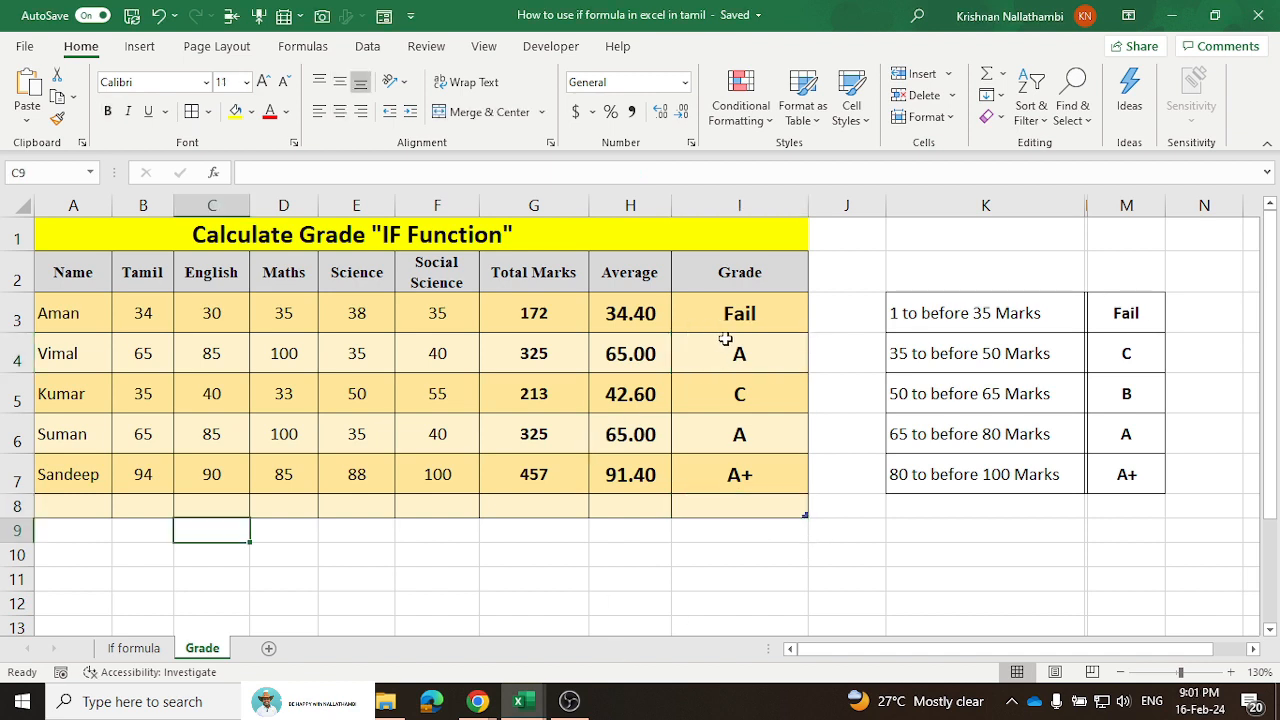
Copy the full formula text from I3 and paste it into cell B10
click(741, 306)
click(647, 173)
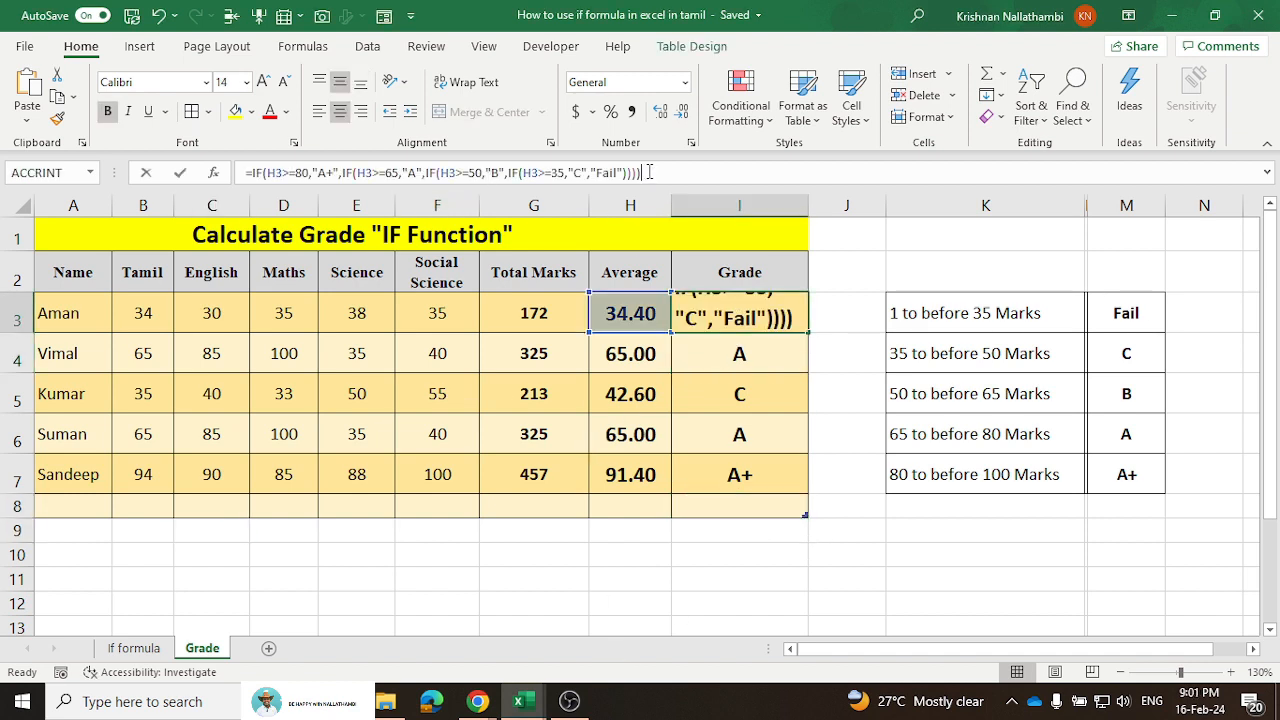
drag(648, 173, 250, 160)
key(ctrl+c)
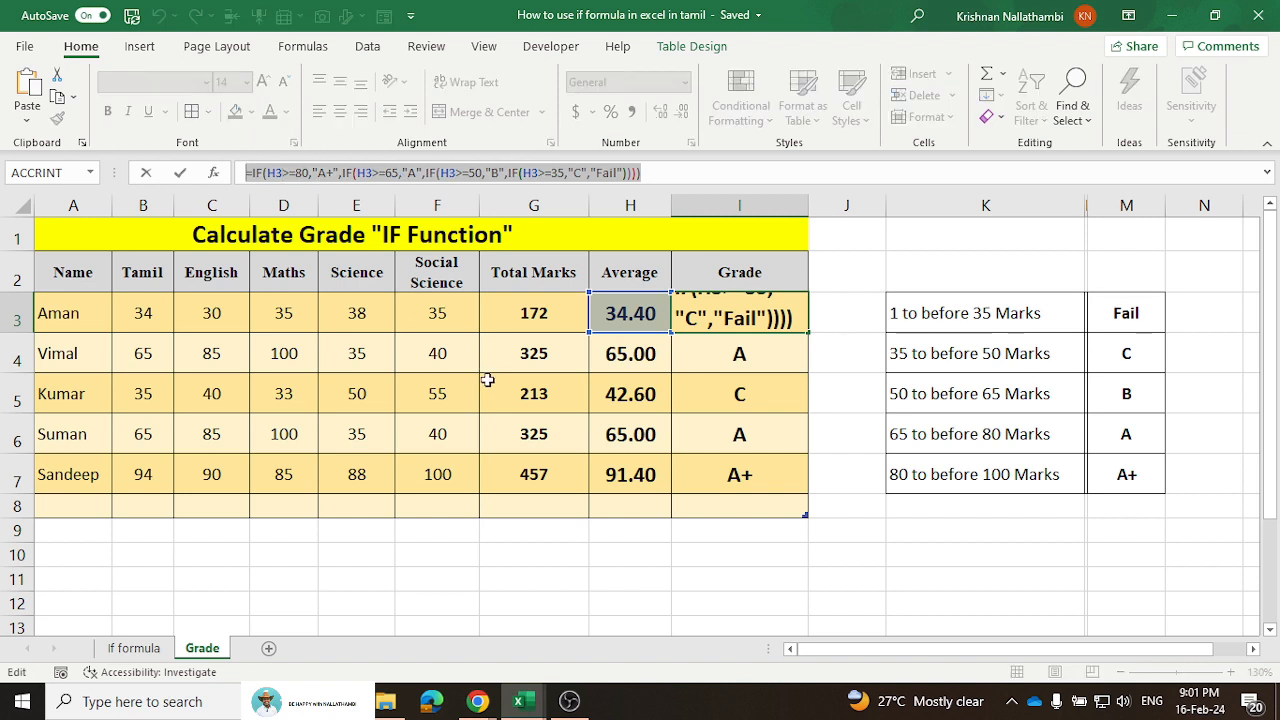
key(Tab)
click(143, 555)
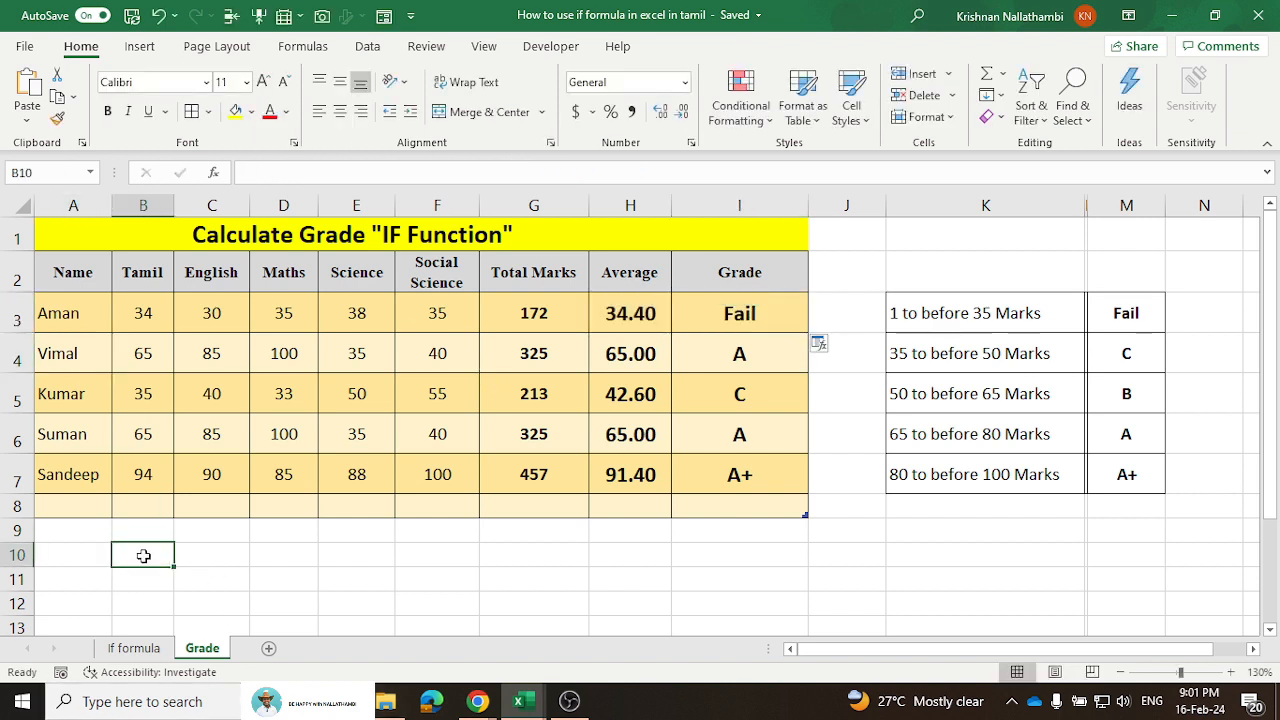
key(ctrl+v)
key(ctrl)
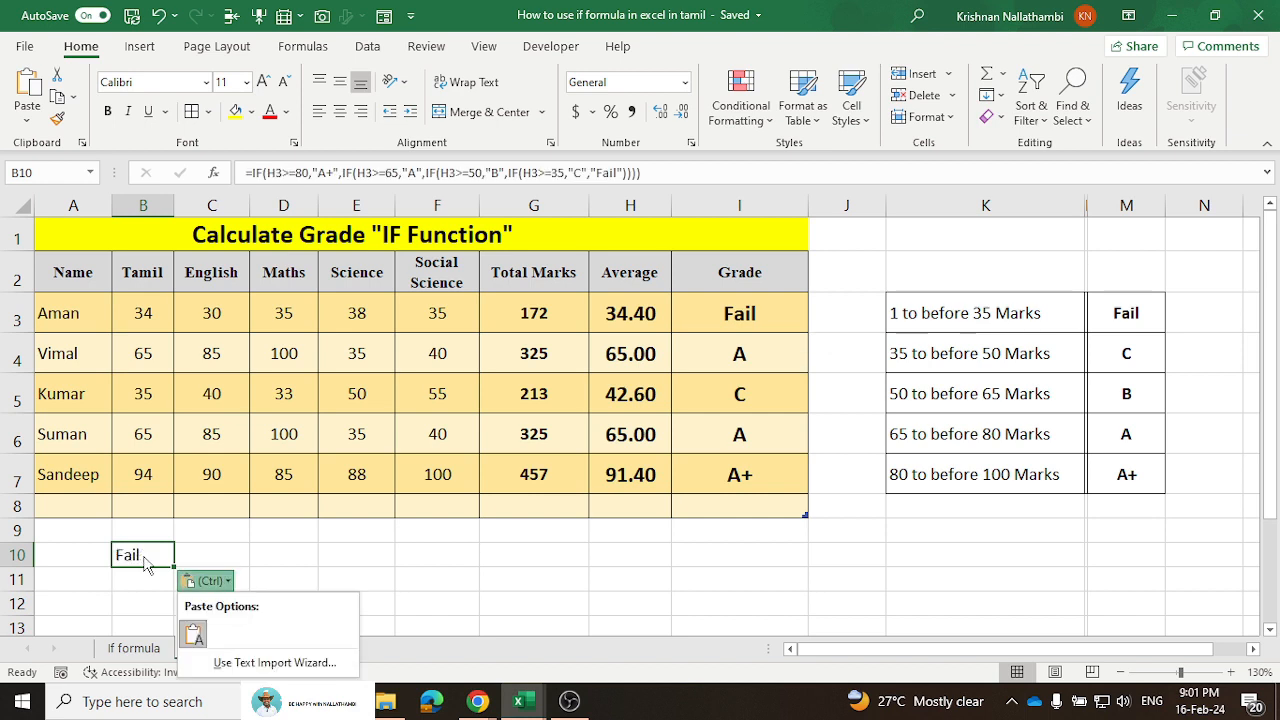
Put a double quotation mark before the equals sign in B10 so the formula is shown as text
click(272, 172)
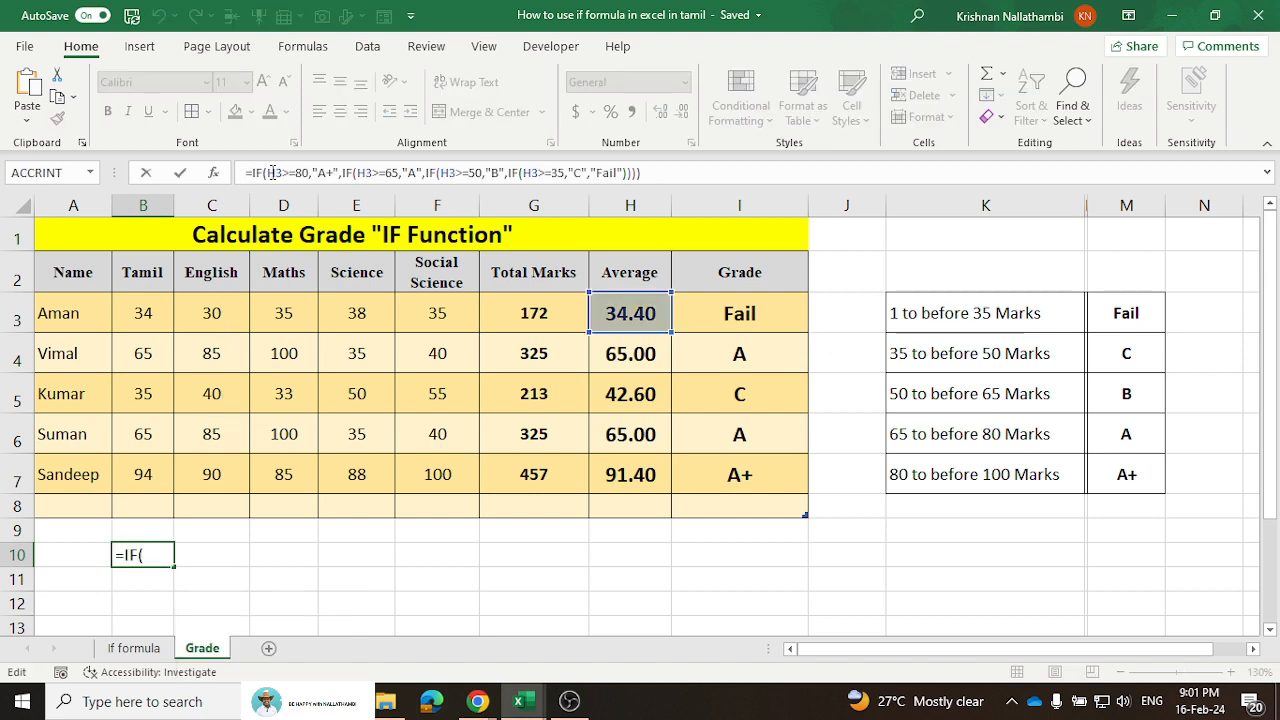
text(")
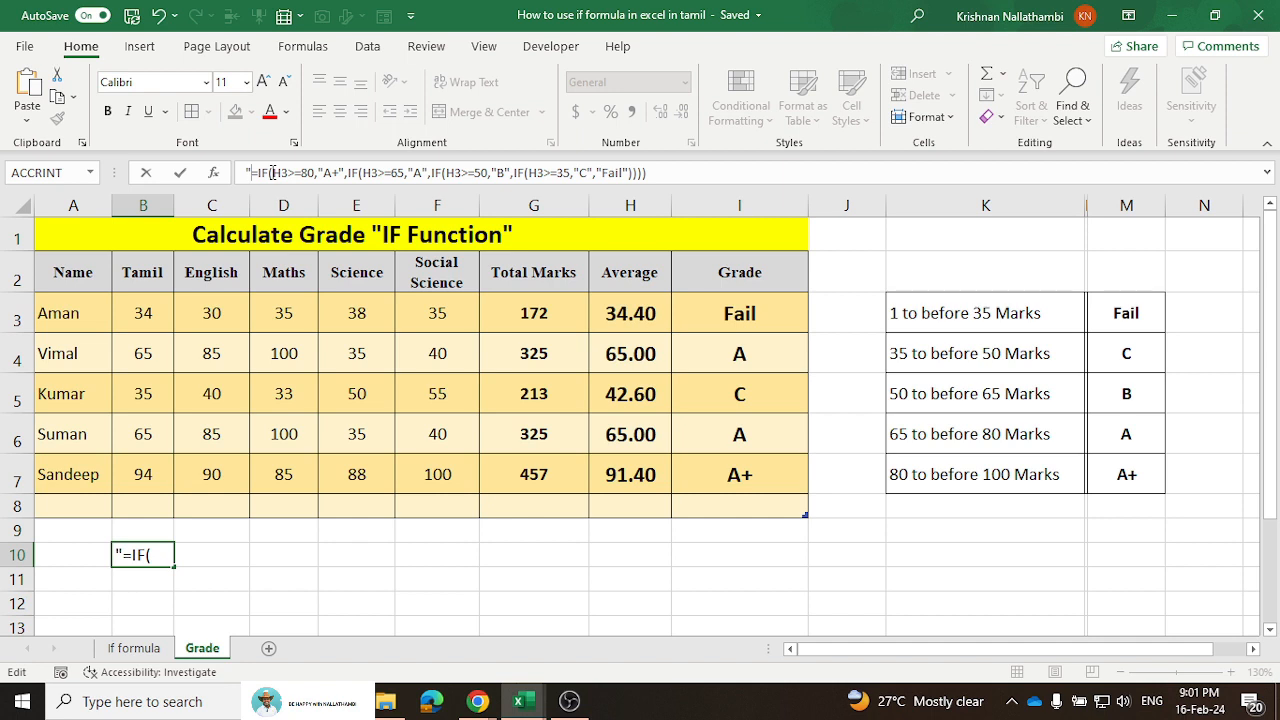
key(Return)
Increase the font size of the formula text in B10 to 20
click(125, 550)
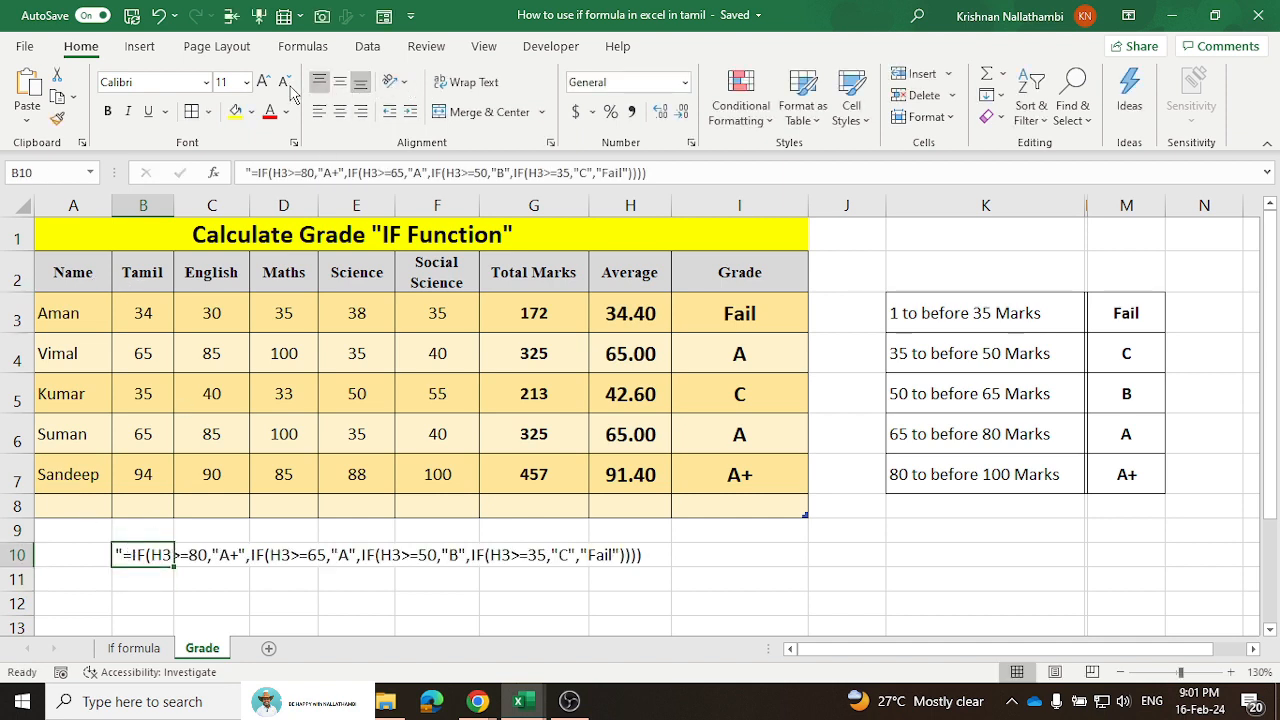
click(260, 82)
click(260, 82)
click(260, 82)
click(260, 82)
click(260, 82)
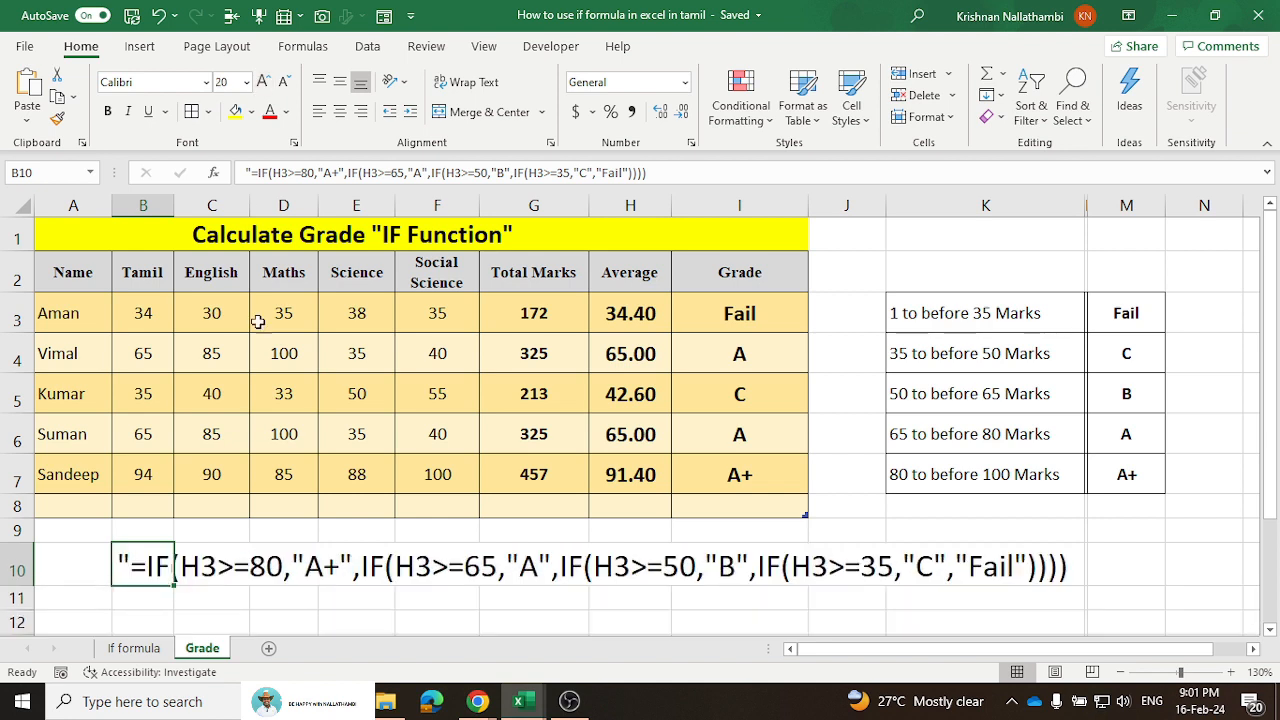
click(515, 530)
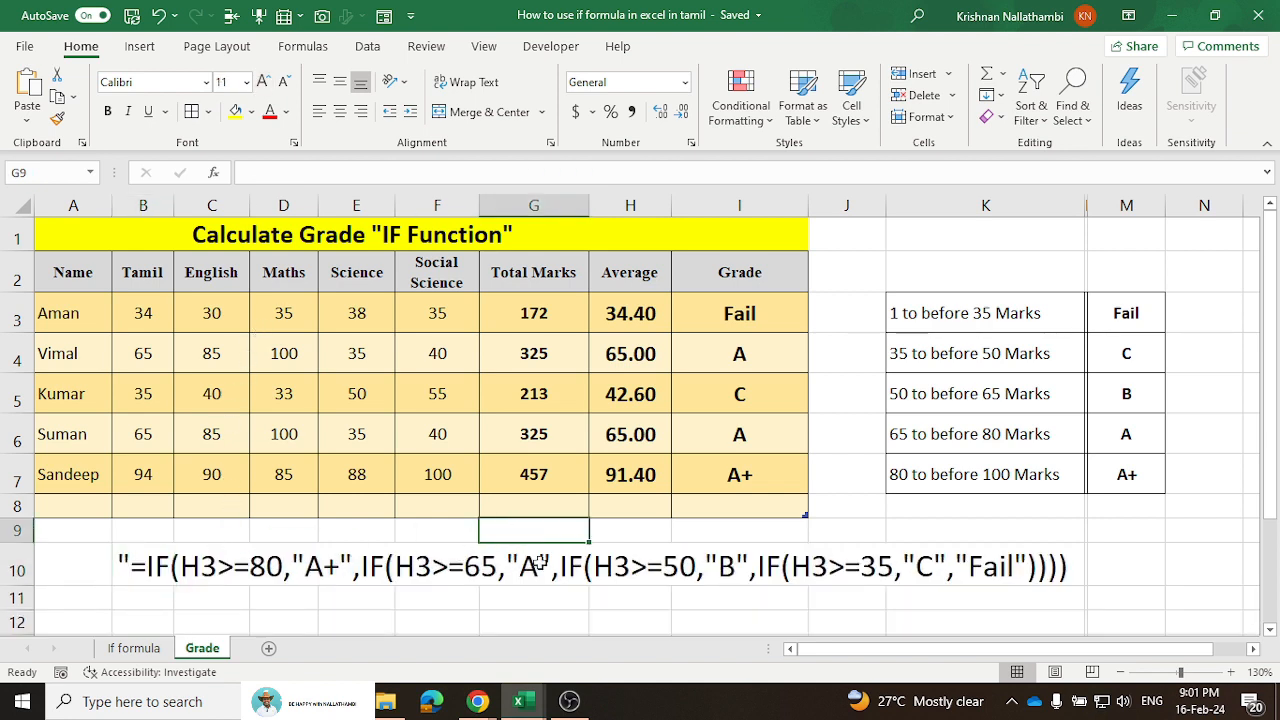
click(540, 395)
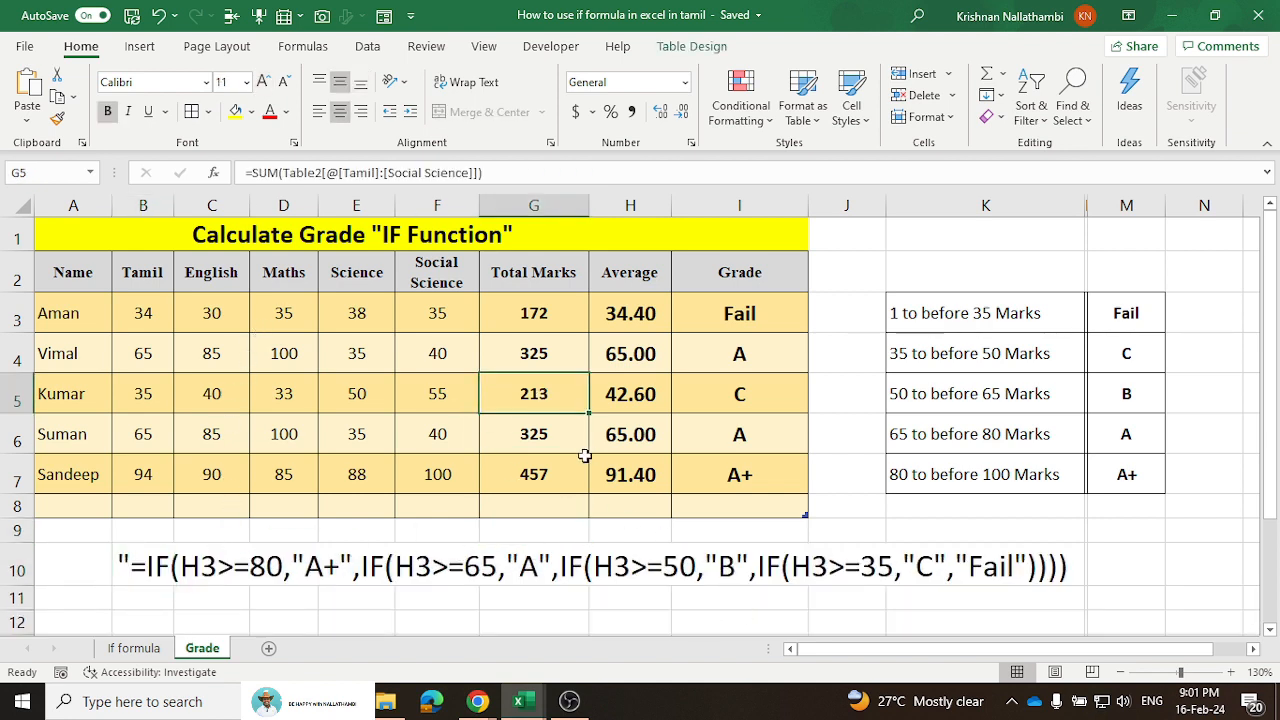